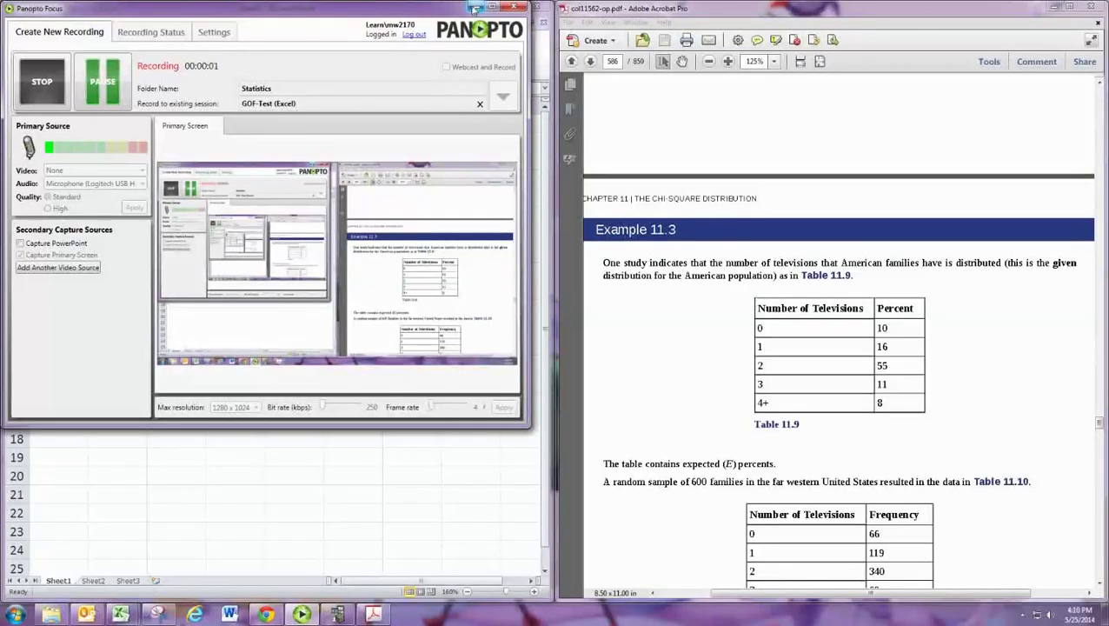
Bring the GOF-Test workbook forward with A3 selected and scroll the PDF to Table 11.10
click(474, 8)
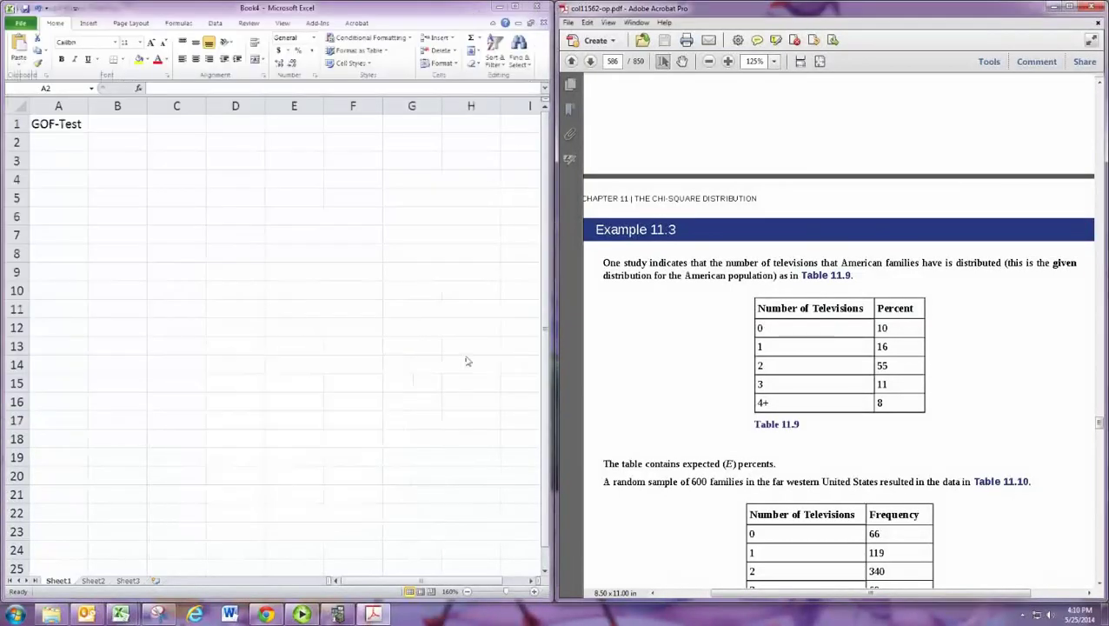
click(57, 147)
click(67, 164)
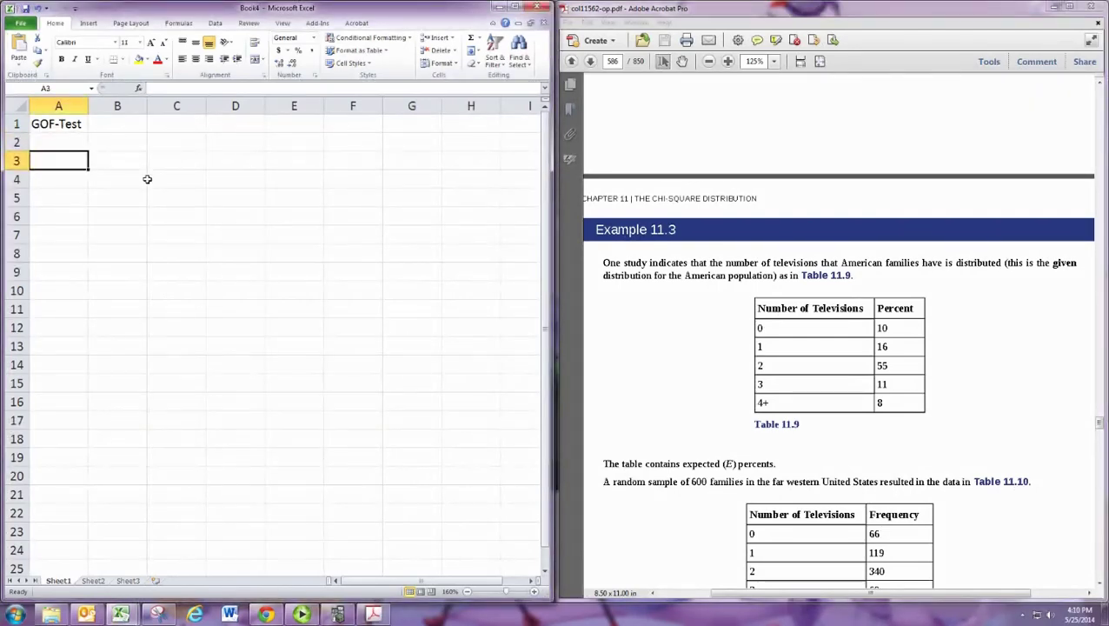
key(alt+Tab)
scroll(834, 333, down, 3)
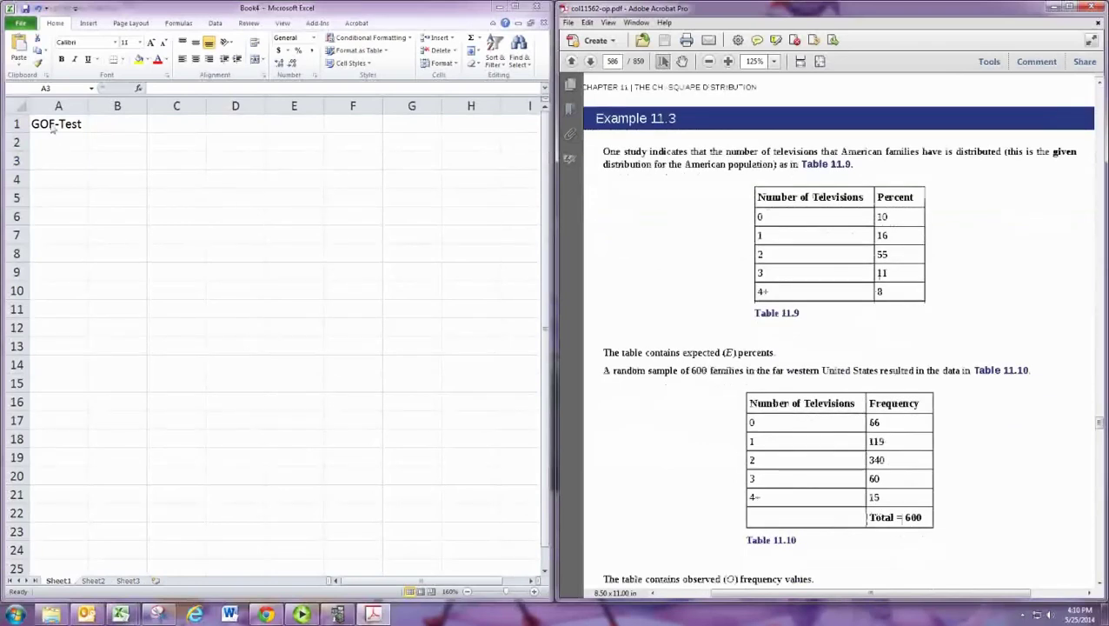
Enter the heading 'Number of Televisions' in A3 with categories 0, 1, 2, 3, 4+ below
click(63, 160)
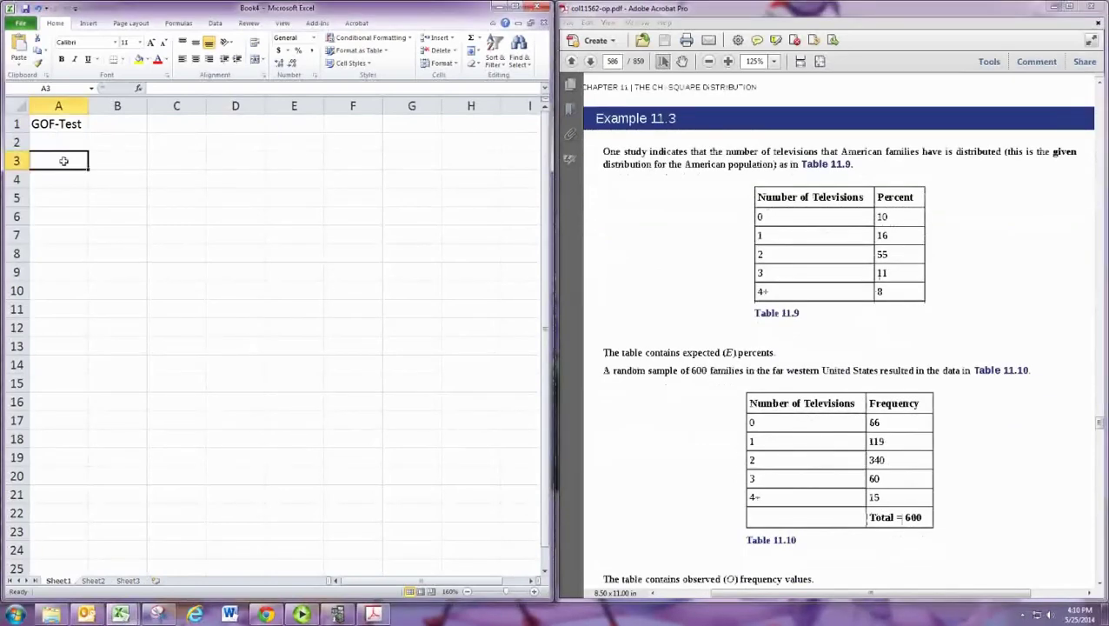
text(Number of)
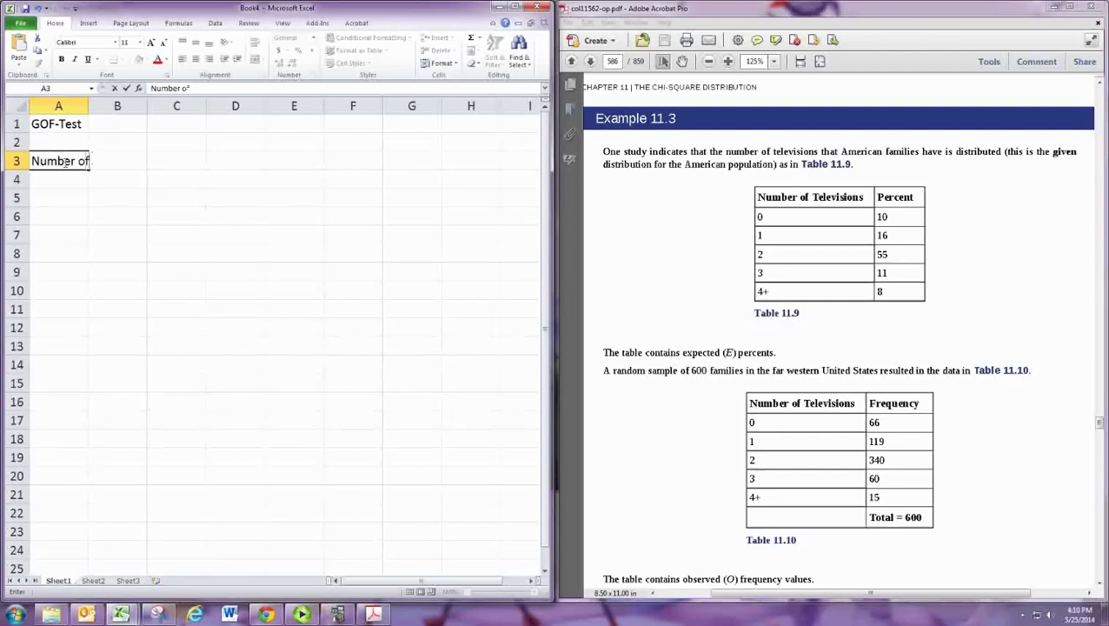
text( Televiso)
key(BackSpace)
text(io)
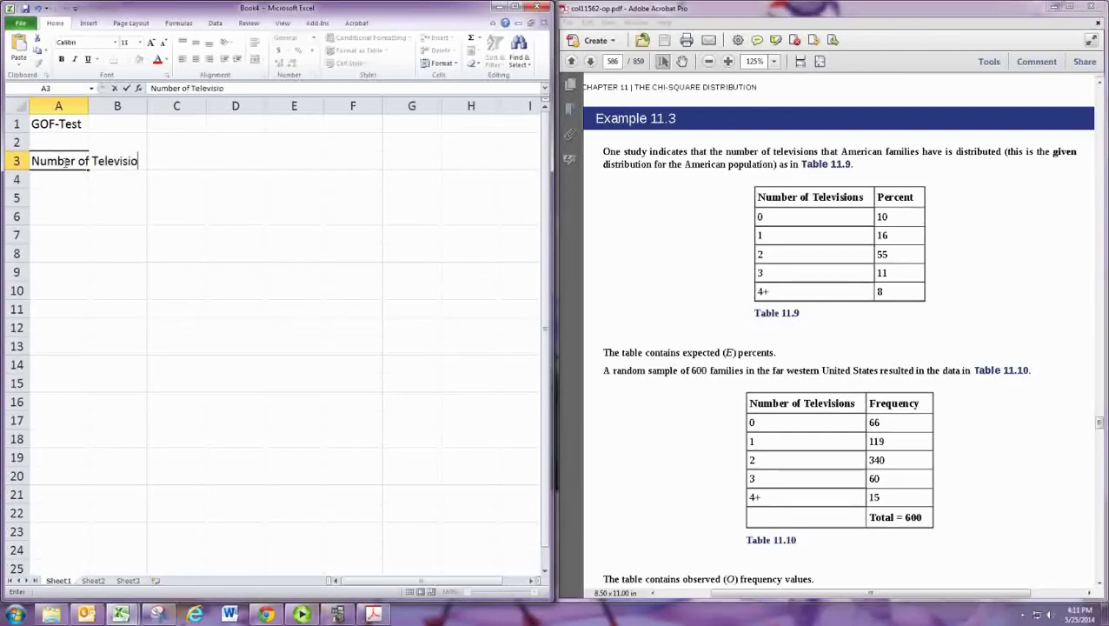
text(ns)
key(Return)
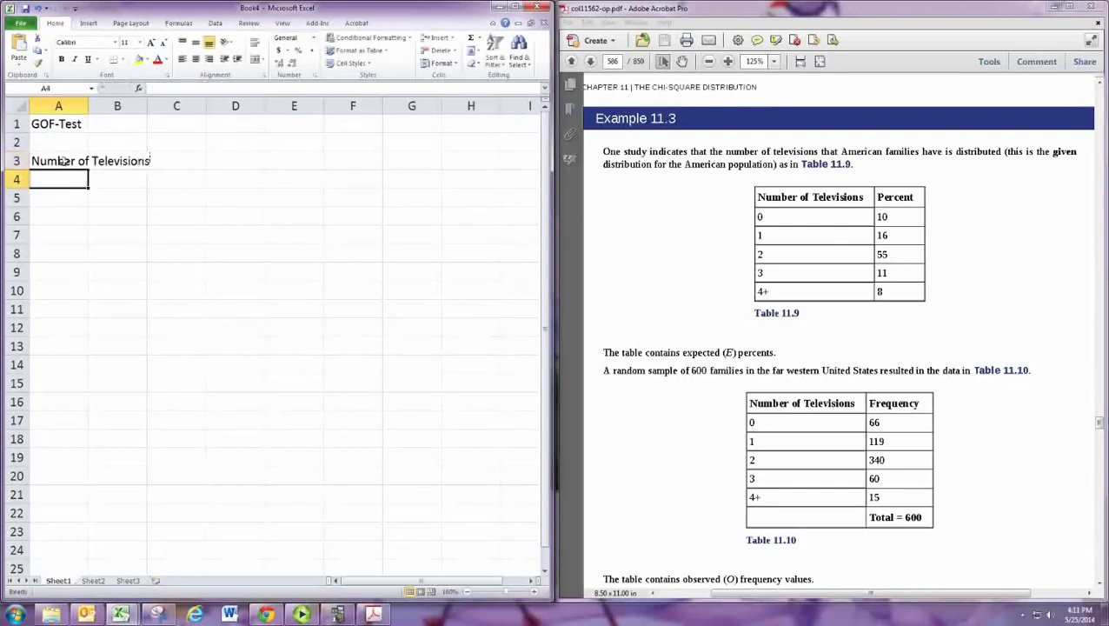
text(0)
key(Return)
text(1)
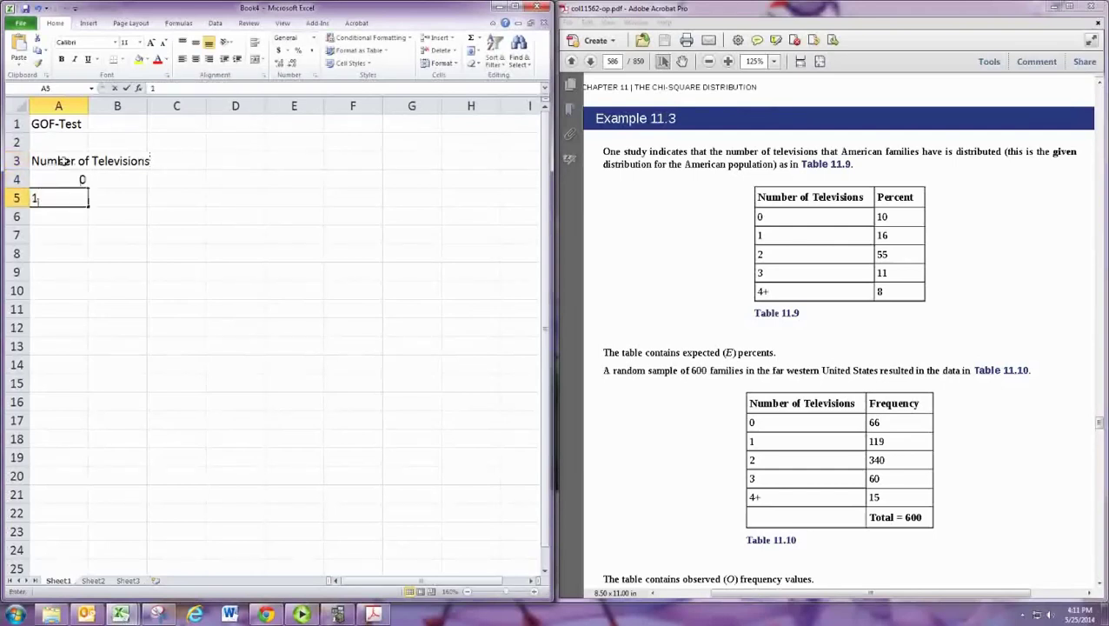
key(Return)
text(2)
key(Return)
text(3)
key(Return)
text(4+)
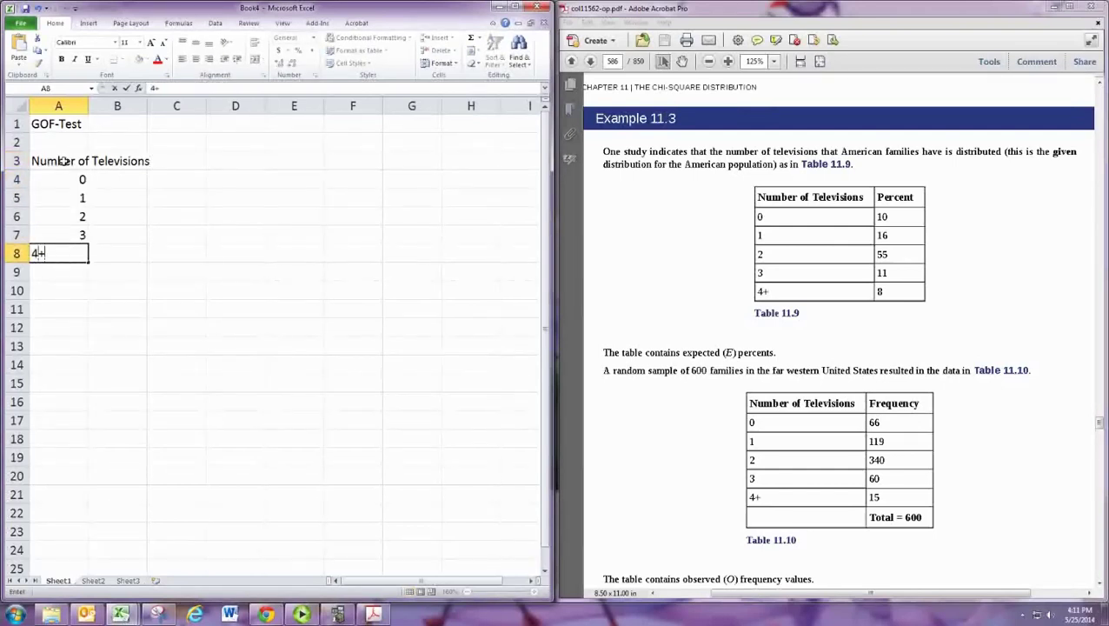
key(Return)
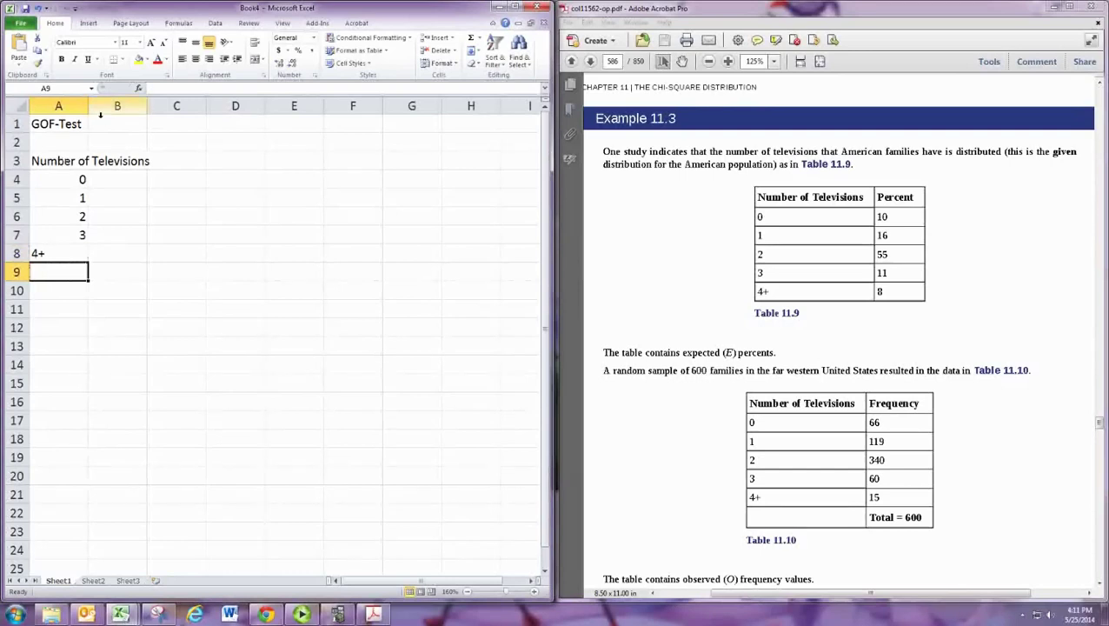
Widen column A to fit the heading and center cells A3:A8
drag(90, 109, 168, 110)
click(113, 162)
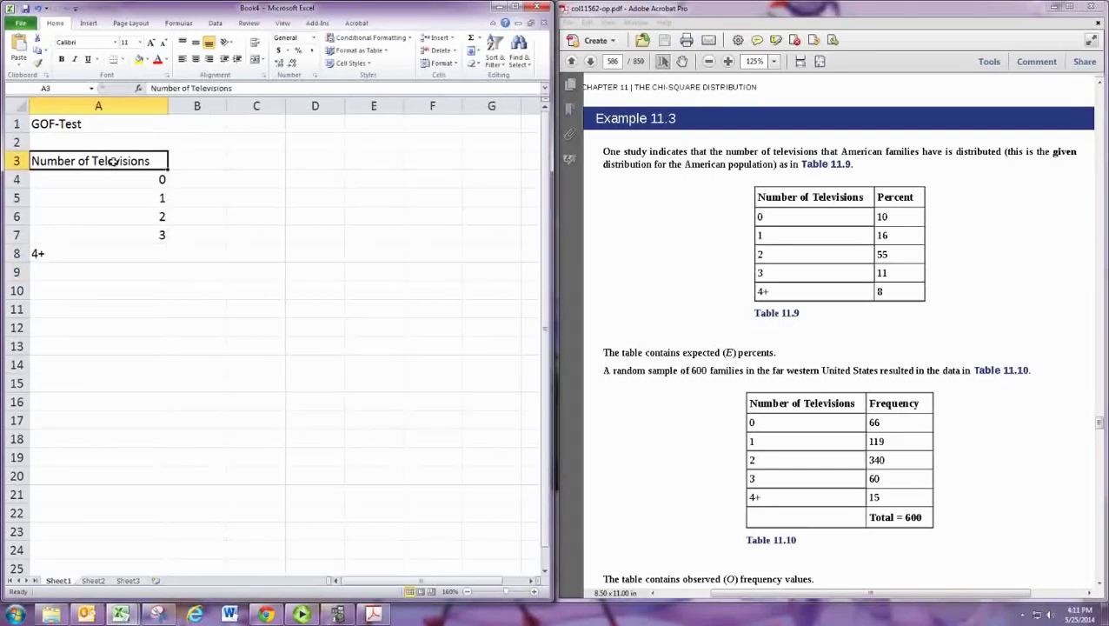
drag(113, 161, 114, 255)
click(197, 59)
click(203, 161)
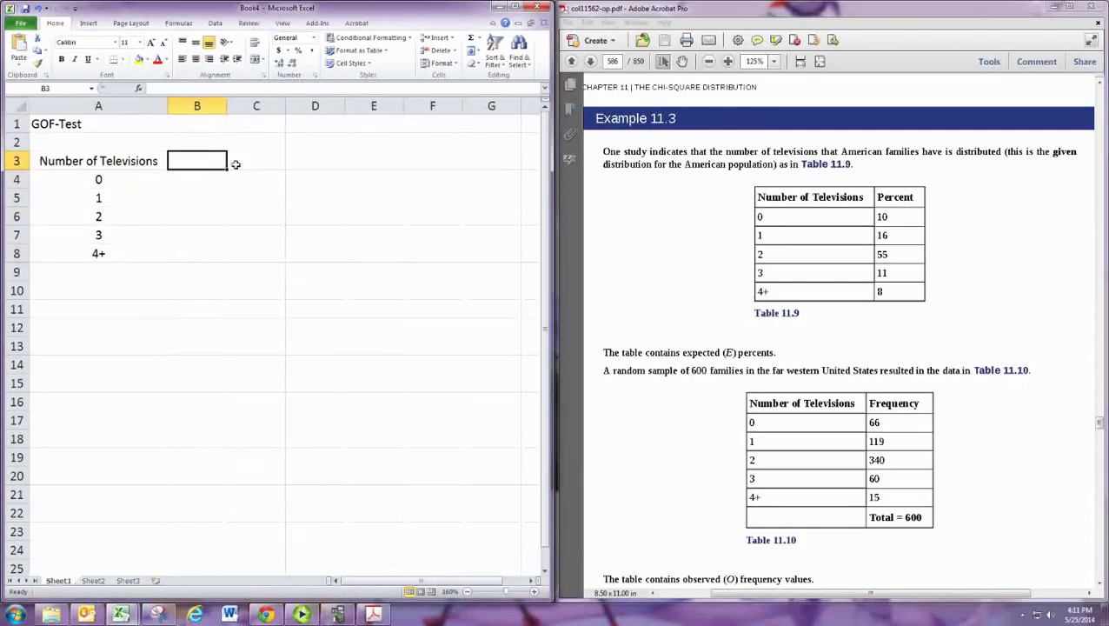
Enter 'Observed Frequency' in B3 with values 66, 119, 340, 60 and 15 in B4:B8
text(Observe)
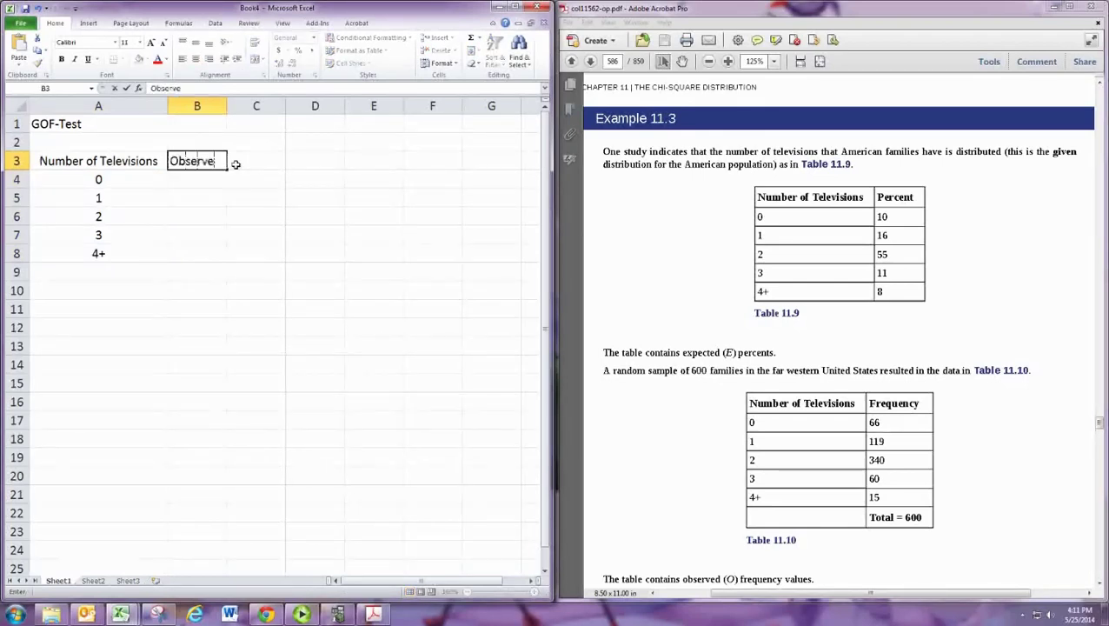
text(d Frequ)
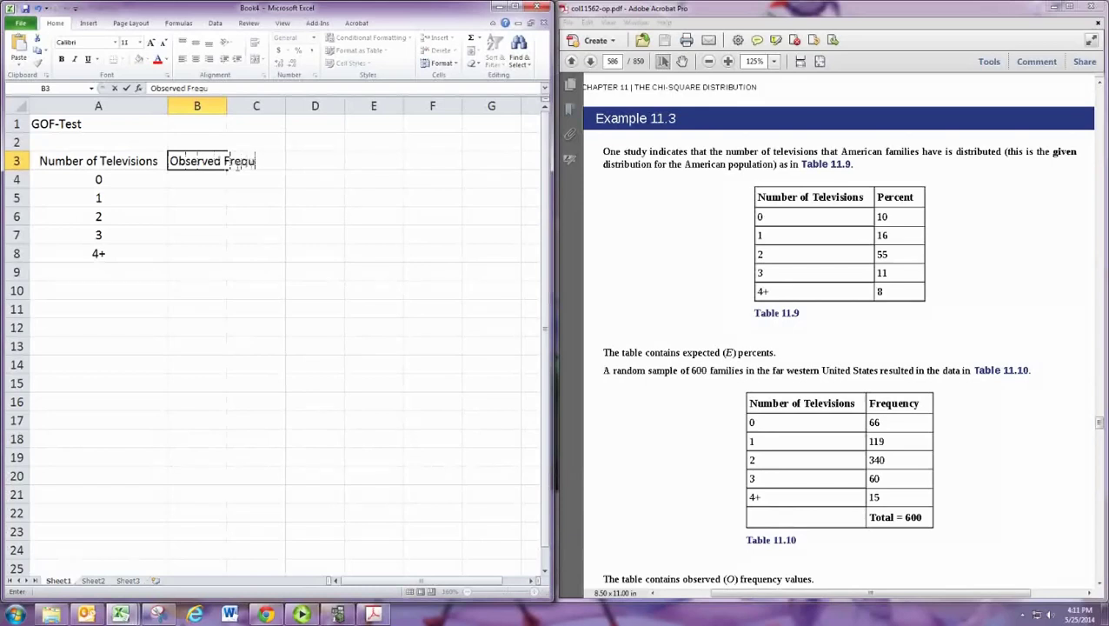
text(ency)
key(Return)
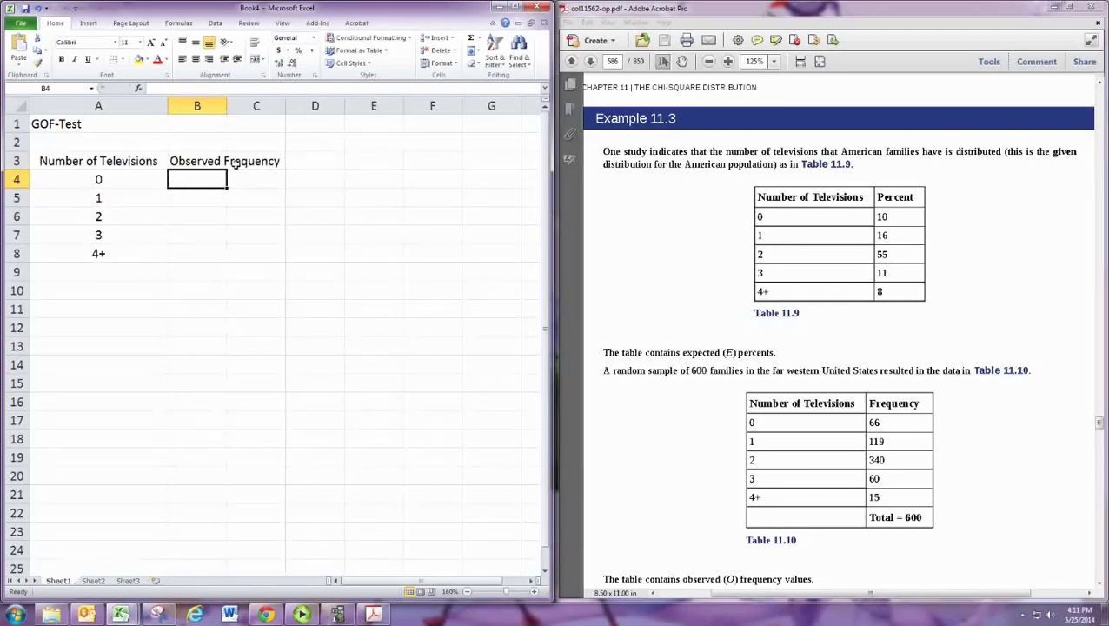
text(66)
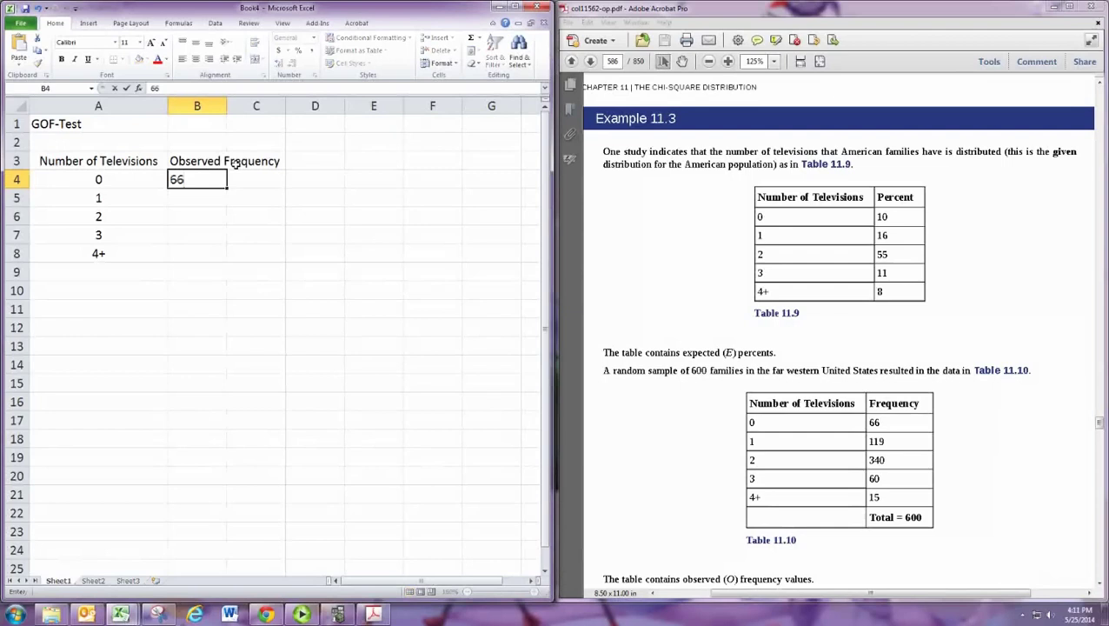
key(Return)
text(119)
key(Return)
text(340)
key(Return)
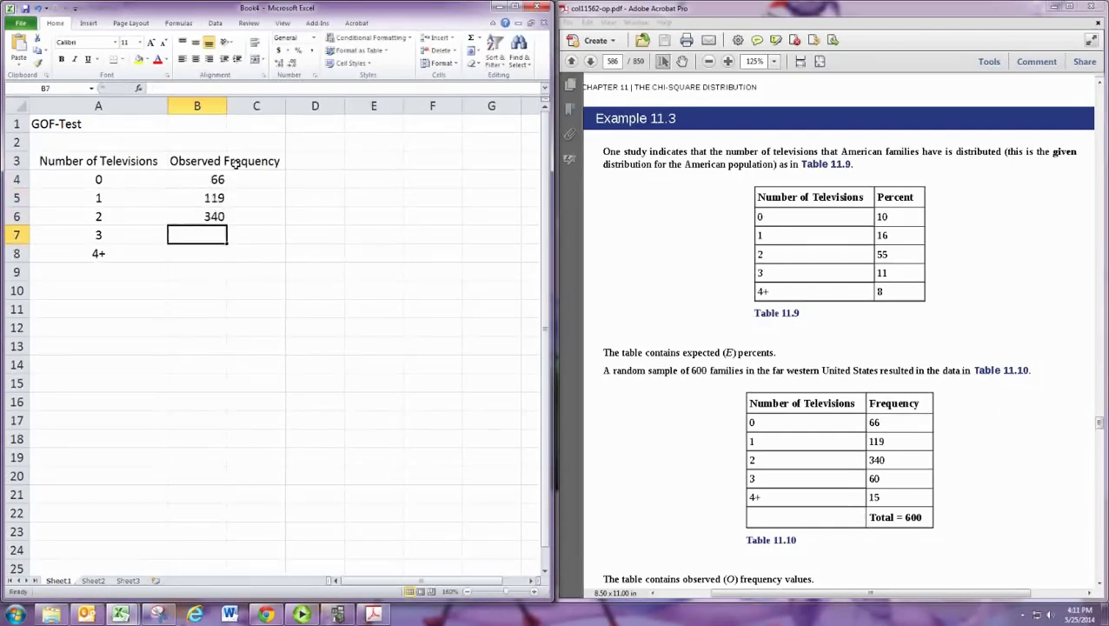
text(60)
key(Return)
text(15)
key(Return)
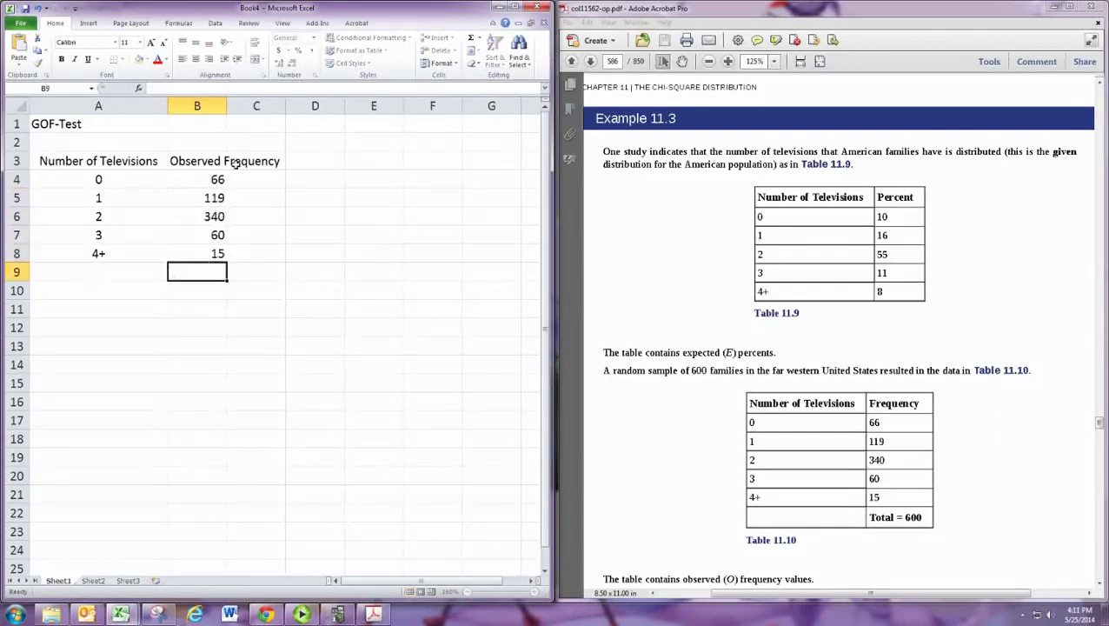
key(Up)
key(Up)
key(Up)
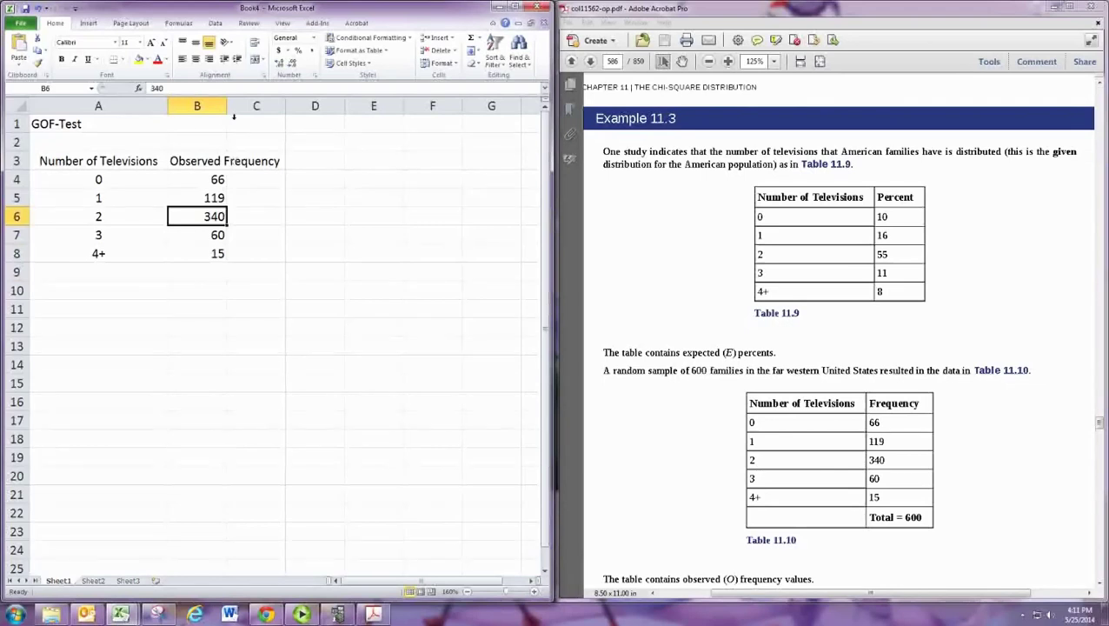
Autofit column B, add the 'Expected Frequency' heading in C3, and autofit column C
double_click(228, 105)
click(322, 160)
text(Expe)
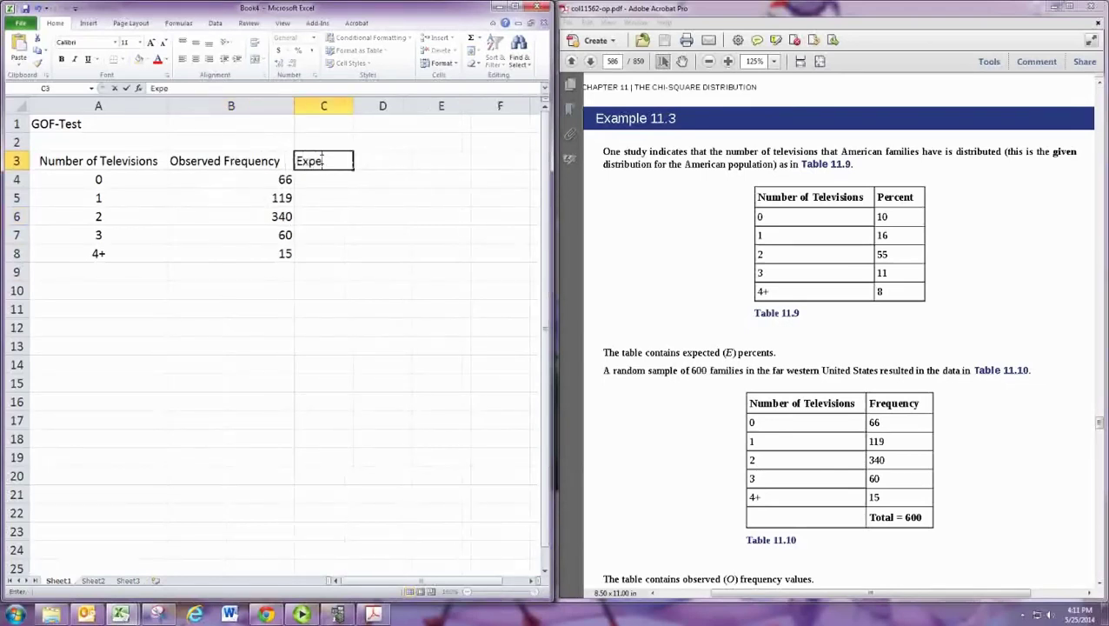
text(cted Frequency)
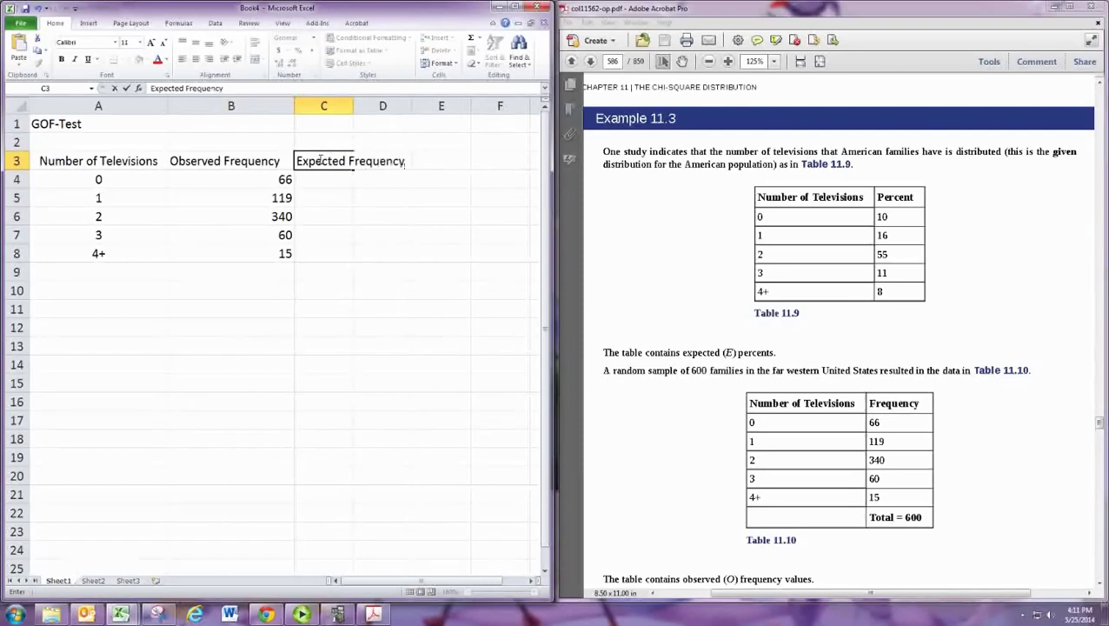
key(Return)
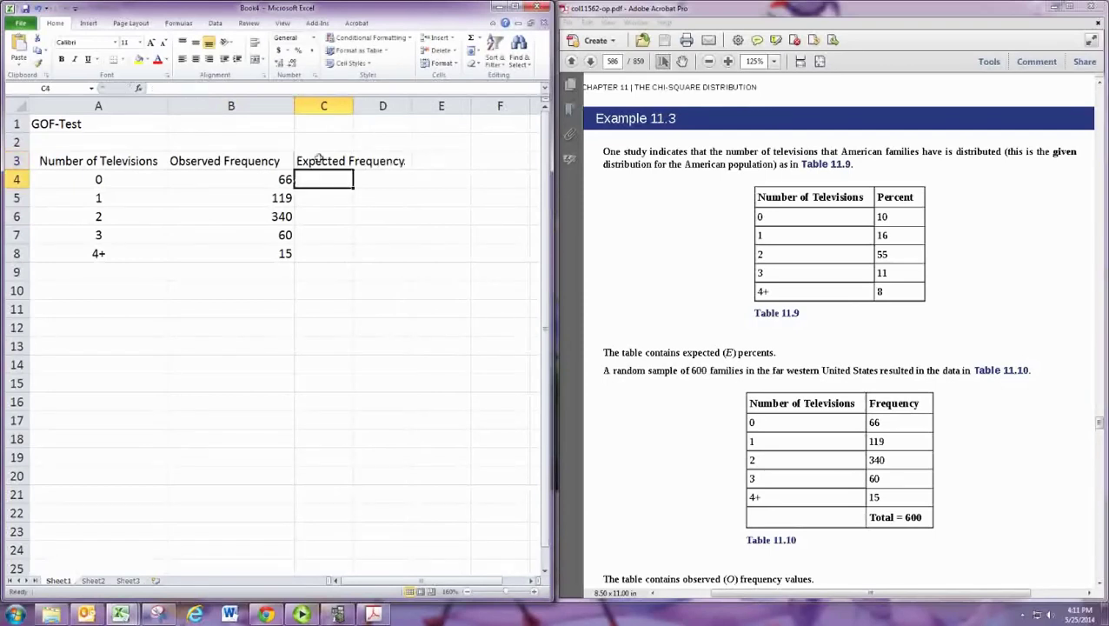
double_click(353, 106)
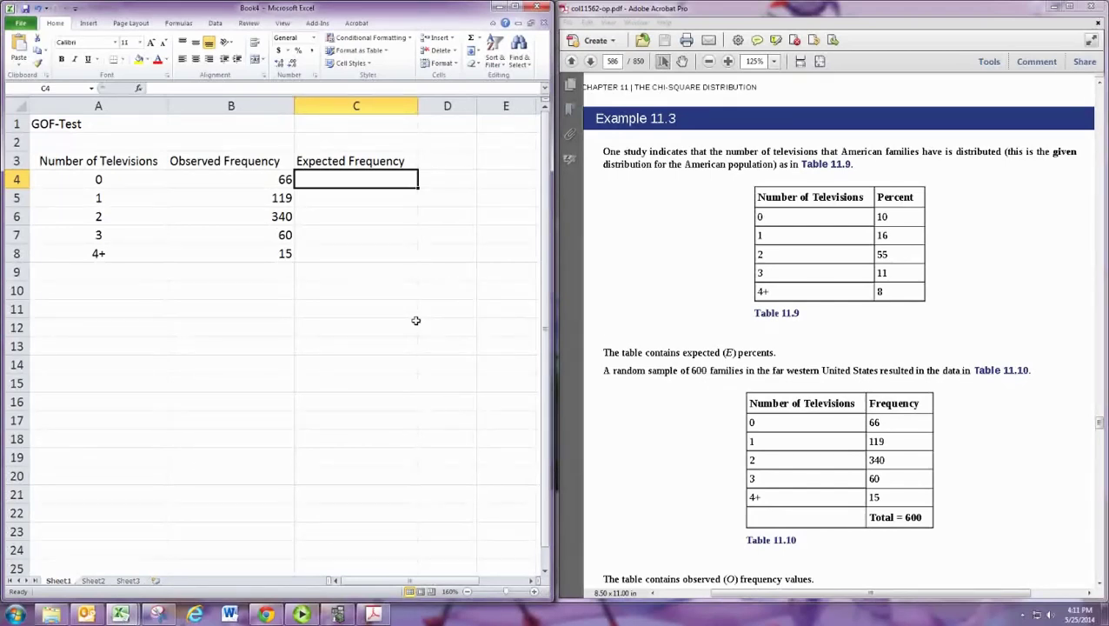
Enter expected-frequency formulas =0.1*600, =0.16*600, =0.55*600 and =0.11*600 in C4:C7
text(=)
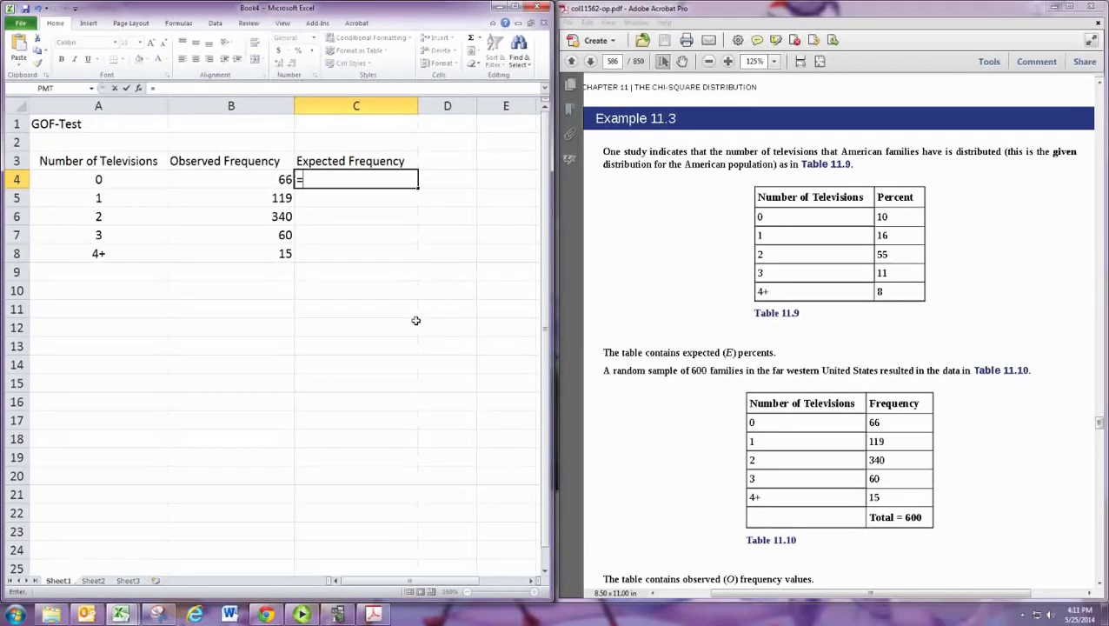
text(.1*600)
key(Return)
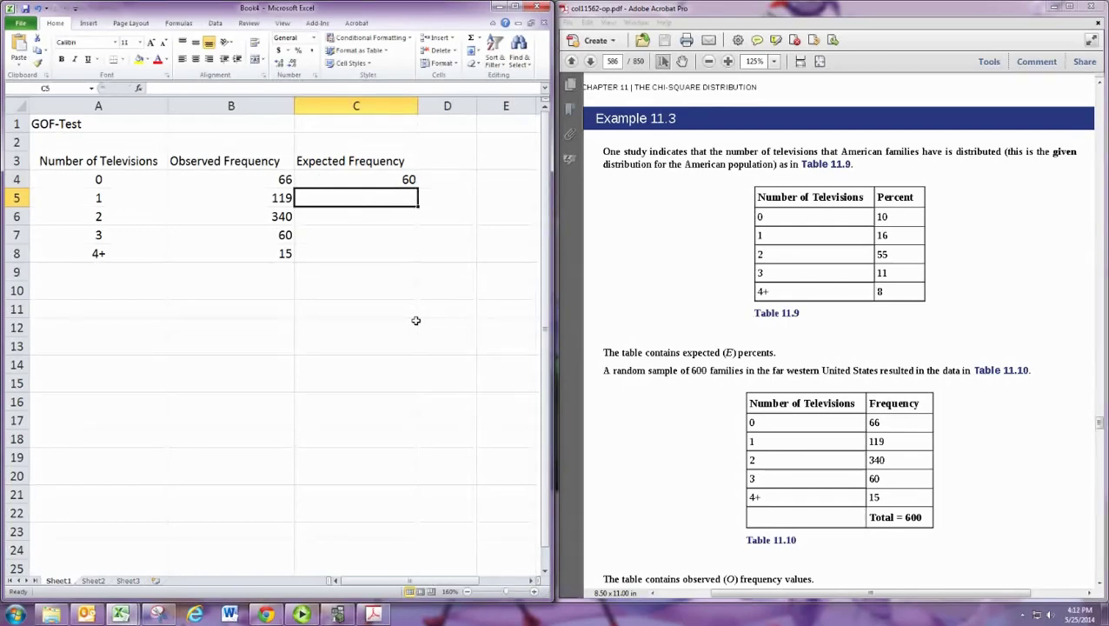
text(=0.16)
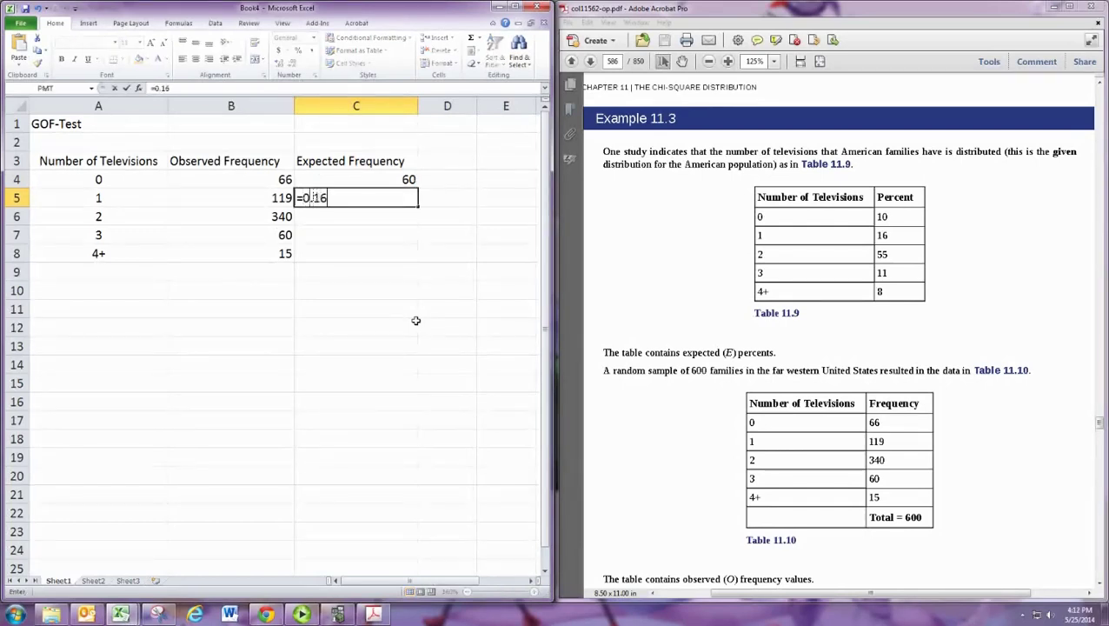
text(*60)
key(Return)
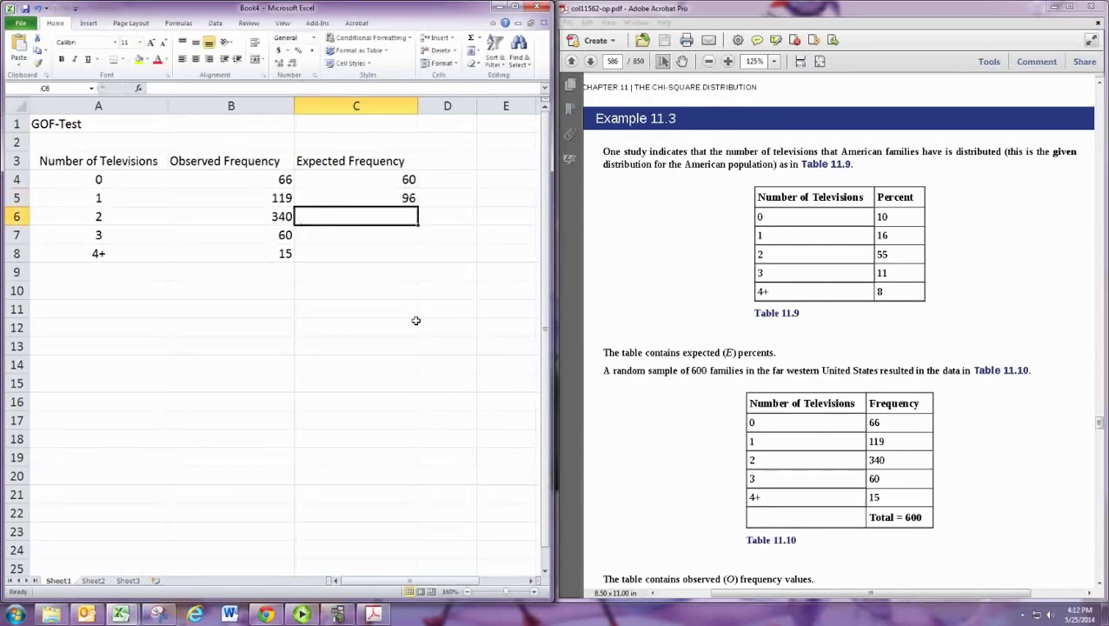
text(=0)
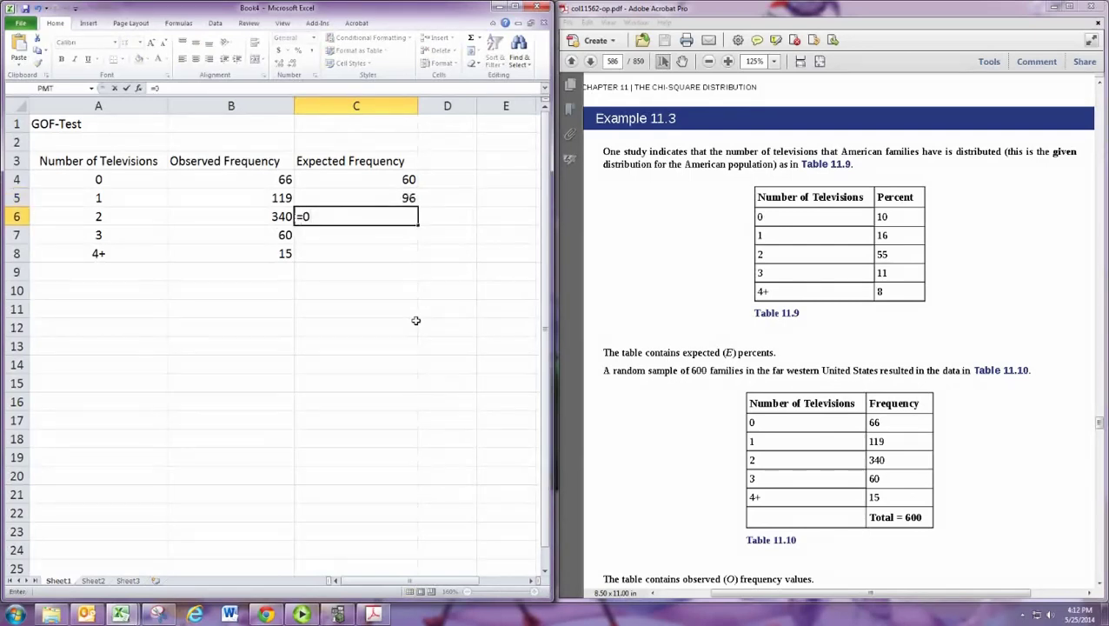
text(.55*600)
key(Return)
text(=)
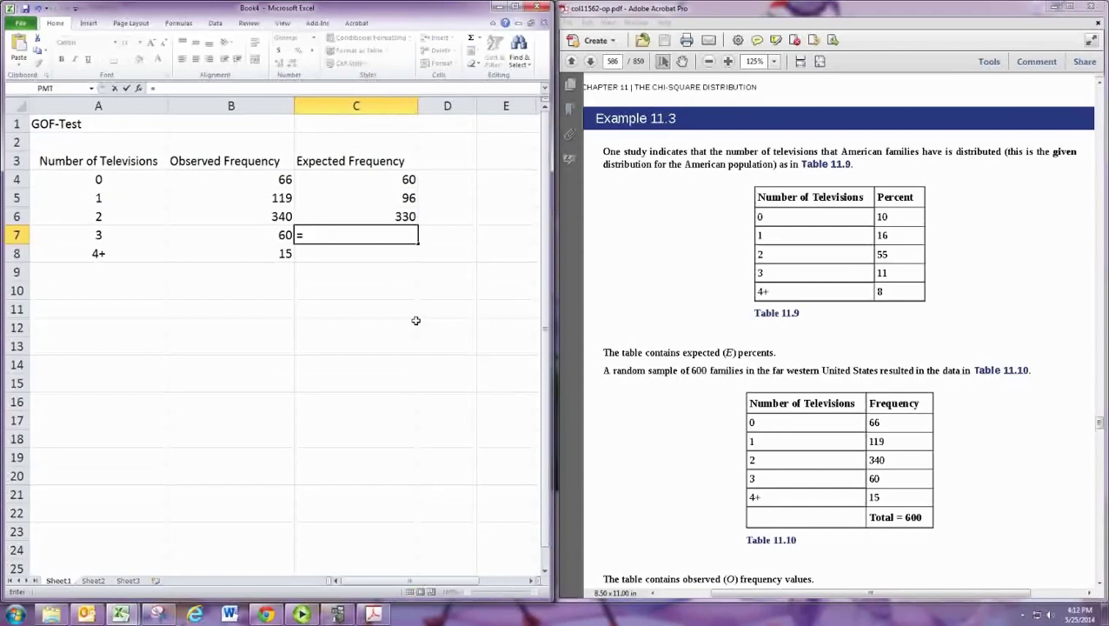
text(0.11*600)
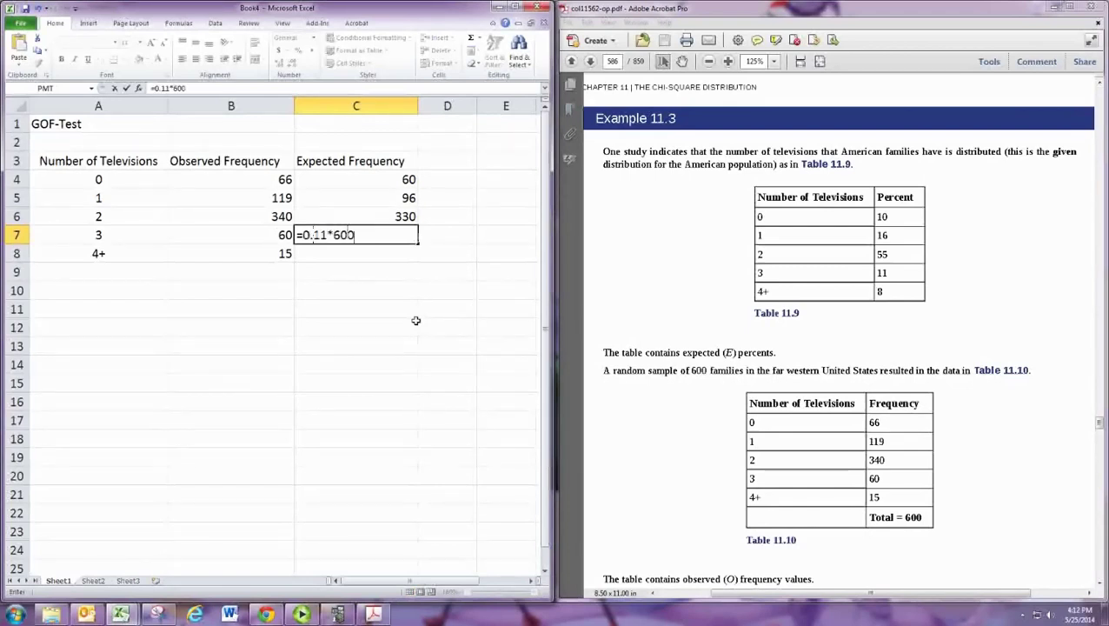
key(Return)
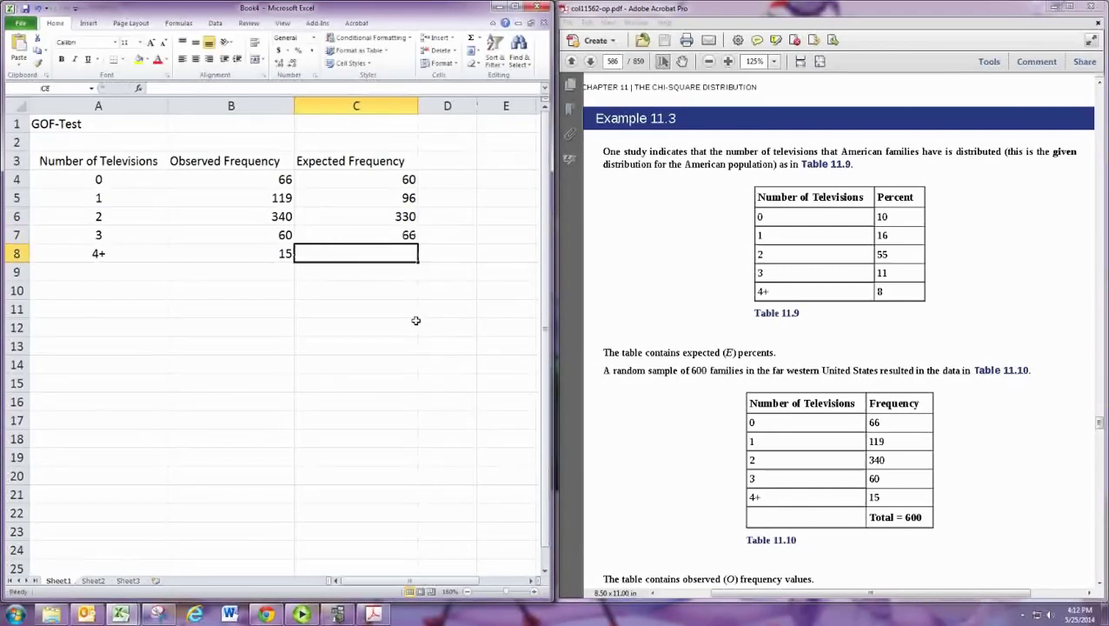
Enter =0.08*600 for the 4+ row in C8 and center the range B3:C8
text(0.08)
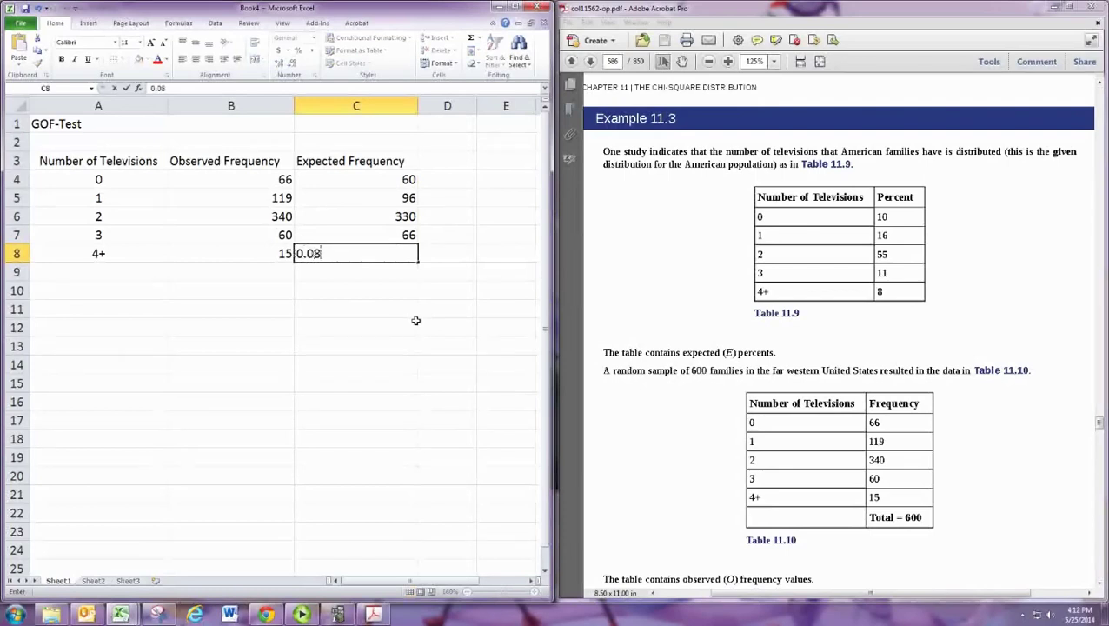
text(*600)
key(Return)
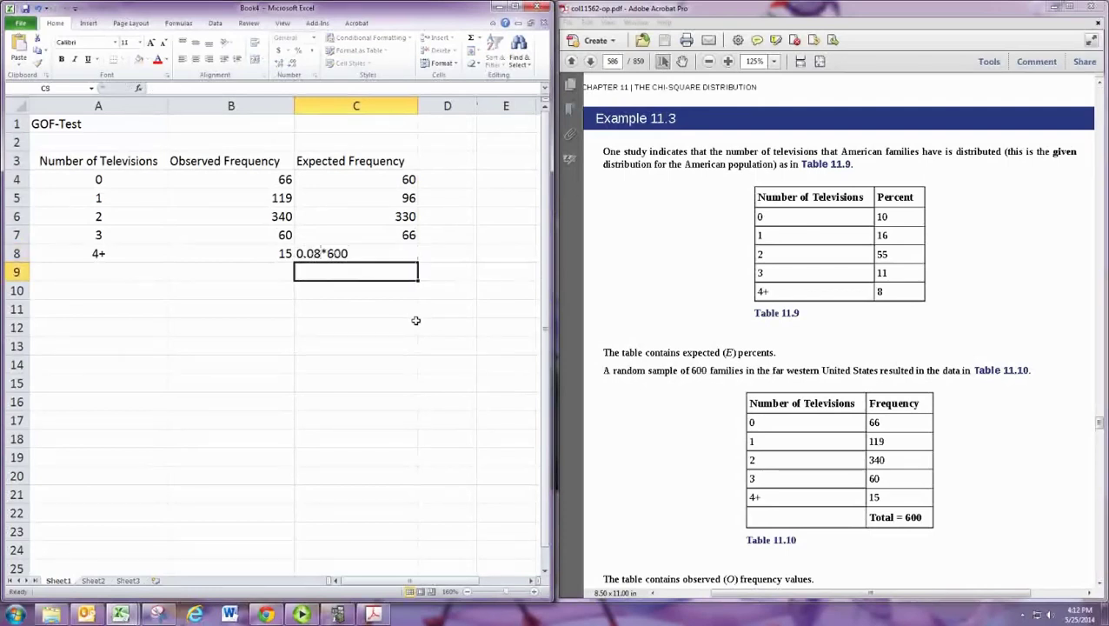
key(Up)
text(=0)
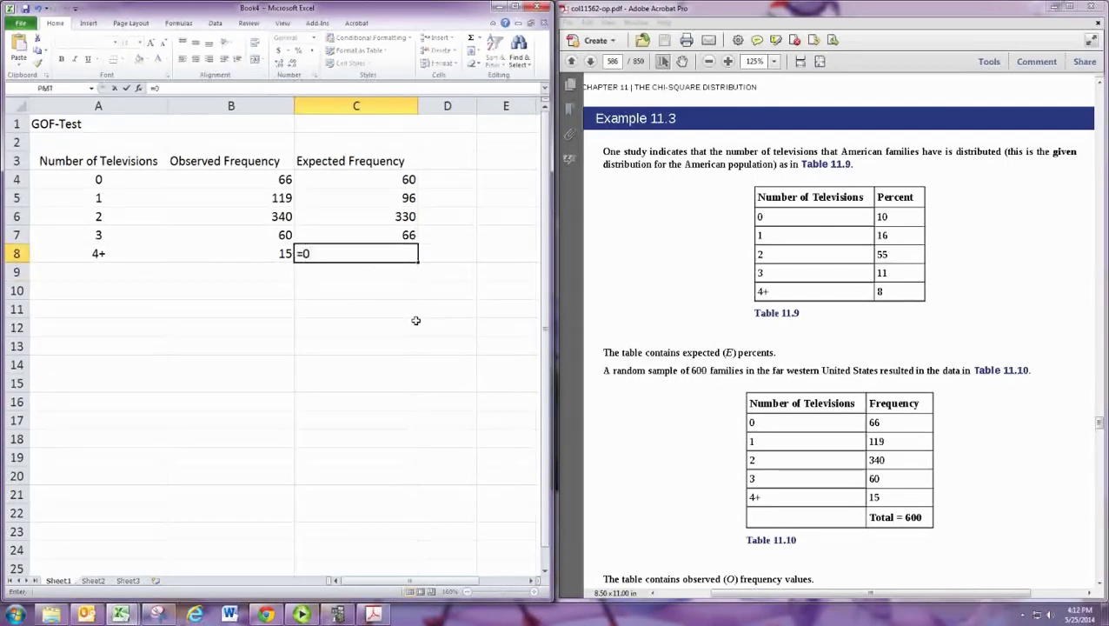
text(.08*600)
key(Return)
drag(217, 161, 347, 254)
click(196, 60)
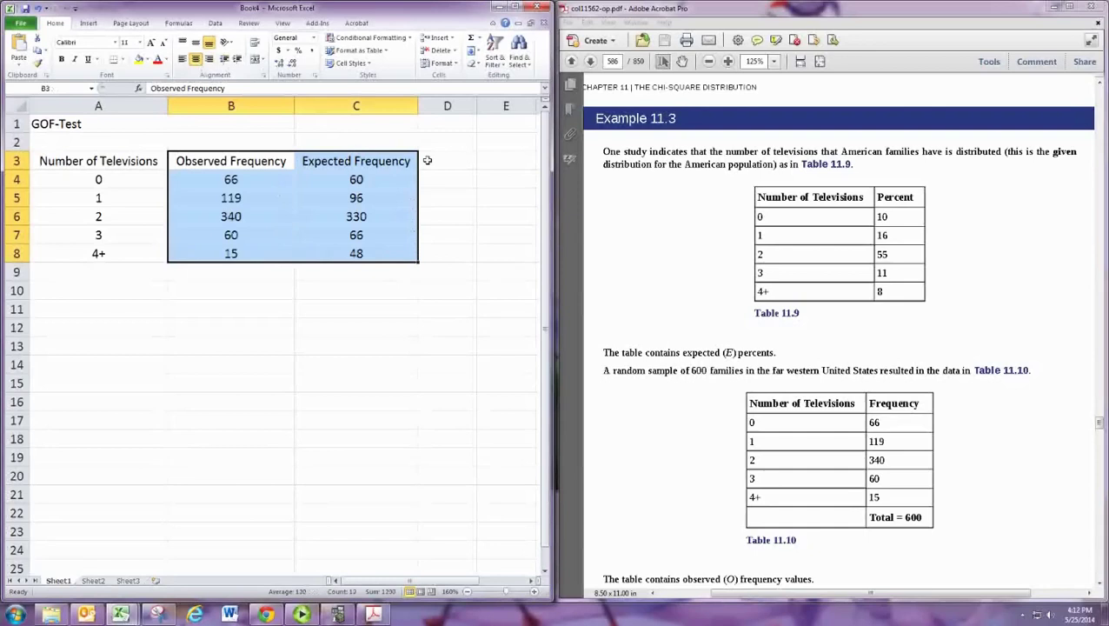
Type the heading (O-E)^2/E in cell D3
click(461, 170)
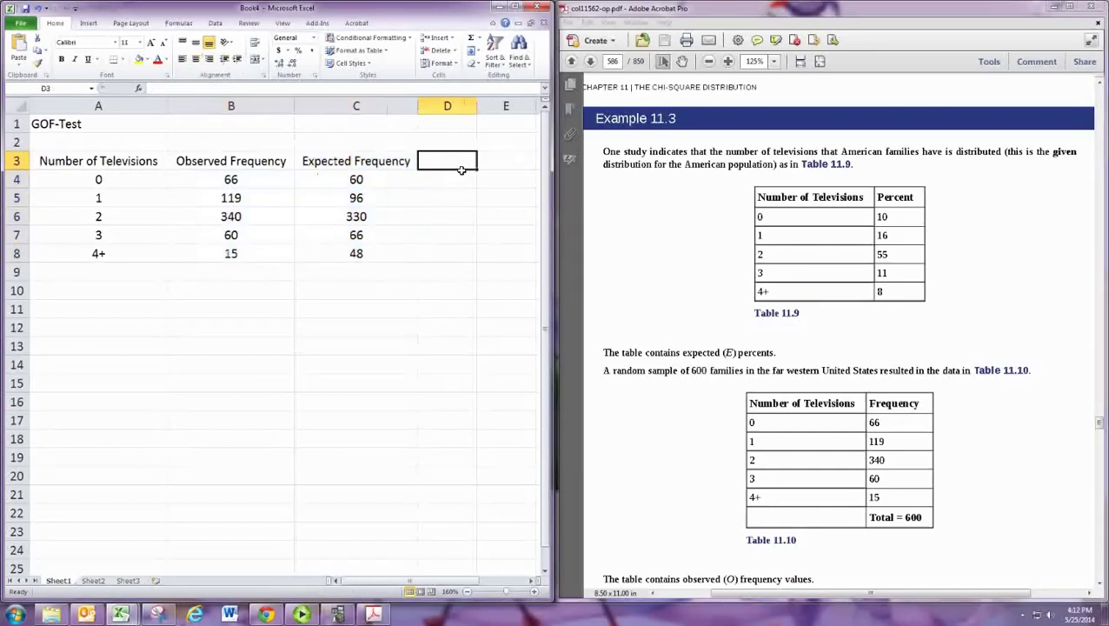
text((O)
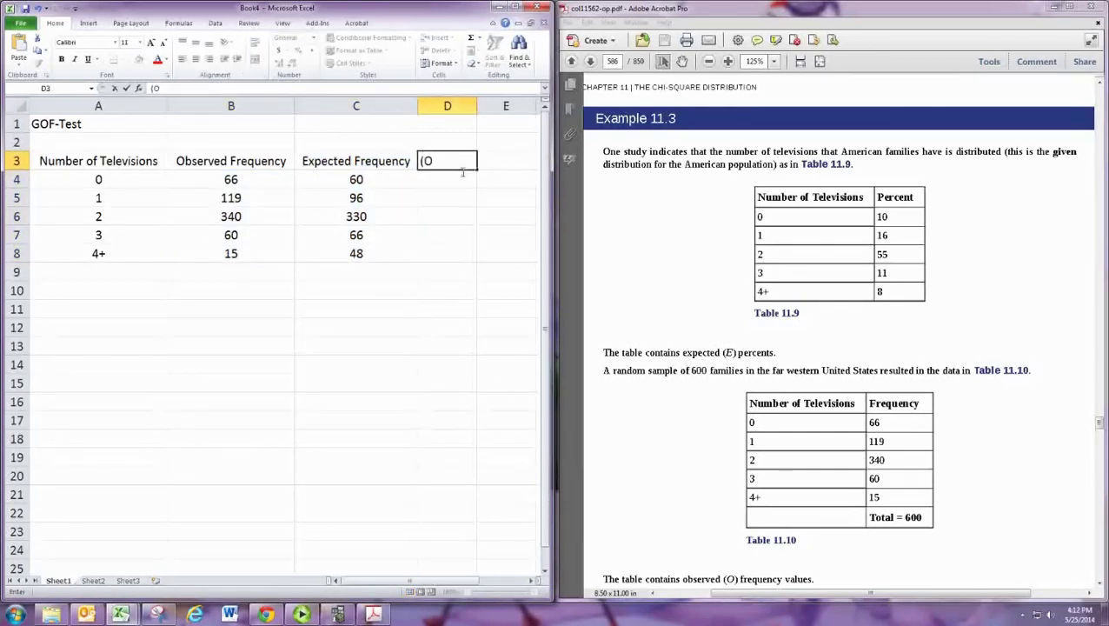
text(-E)^2/E)
key(Return)
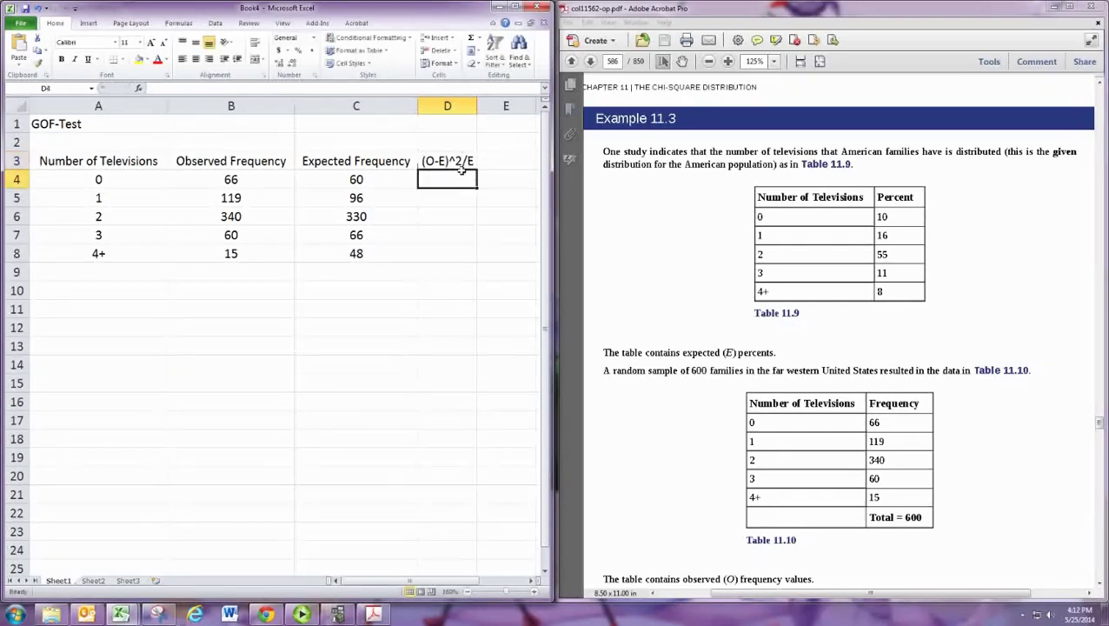
Enter =(B4-C4)^2/C4 in D4 and fill it down through D8
text(=)
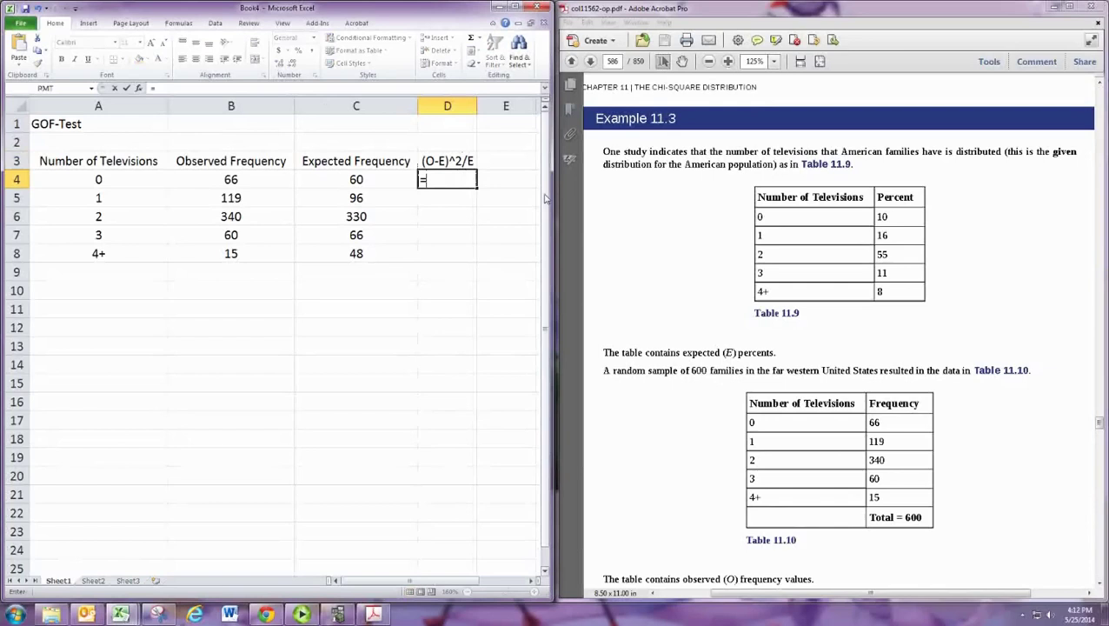
text(()
key(Left)
key(Left)
text(-)
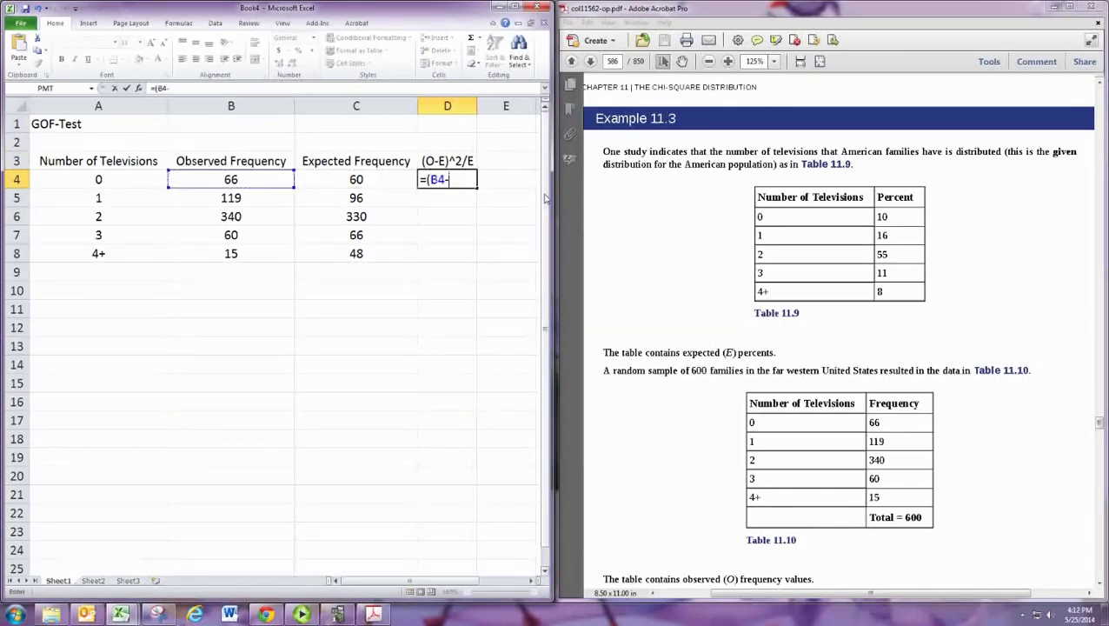
key(Left)
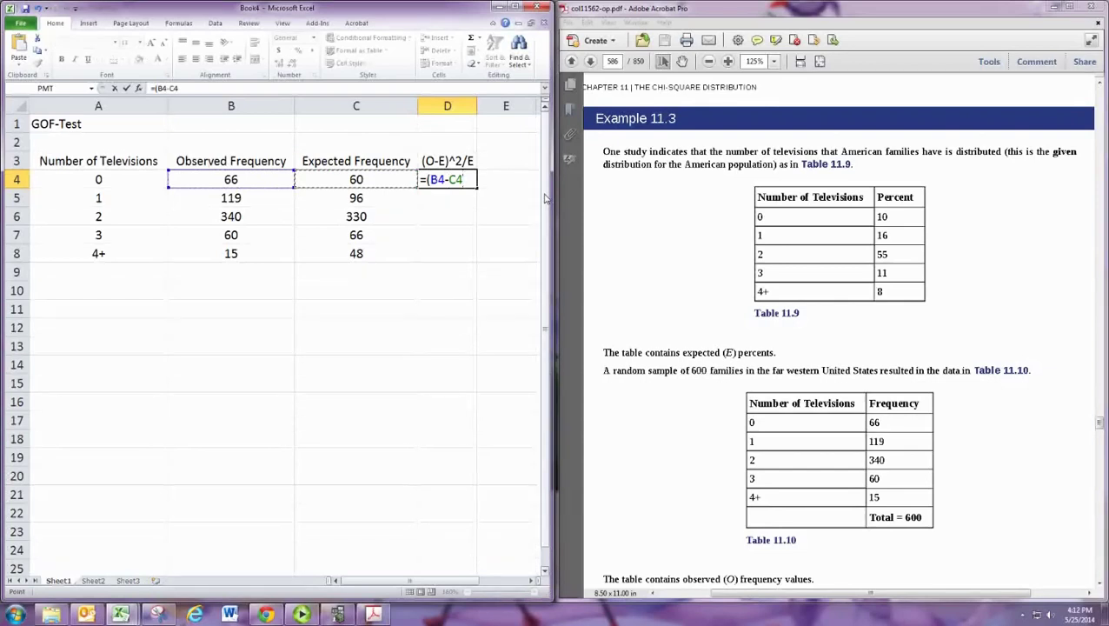
text()^2/)
key(Left)
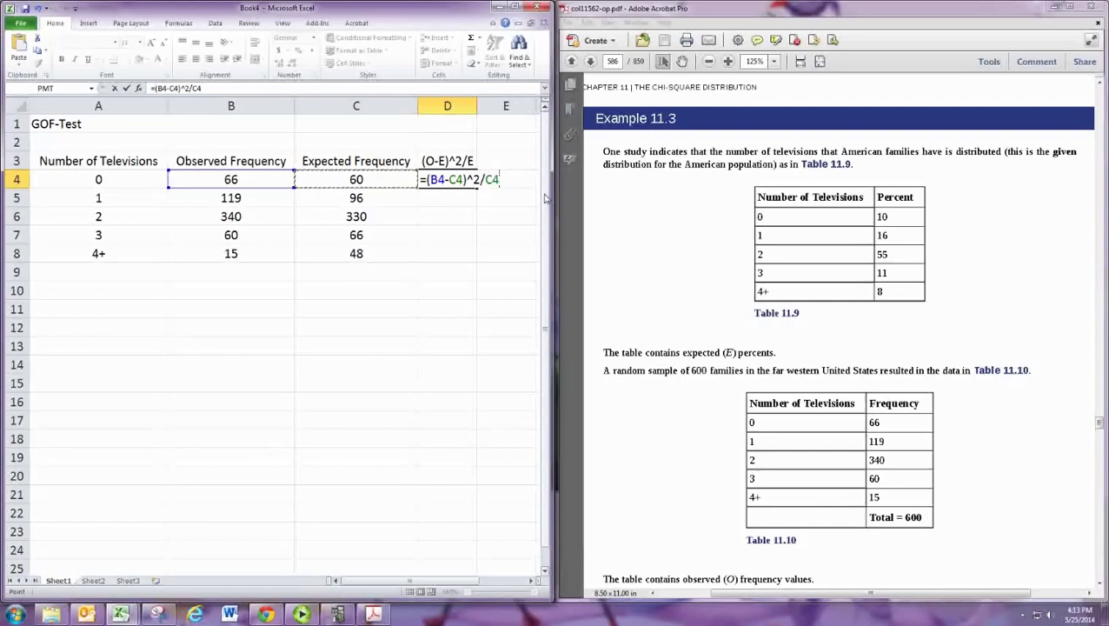
key(Return)
click(469, 183)
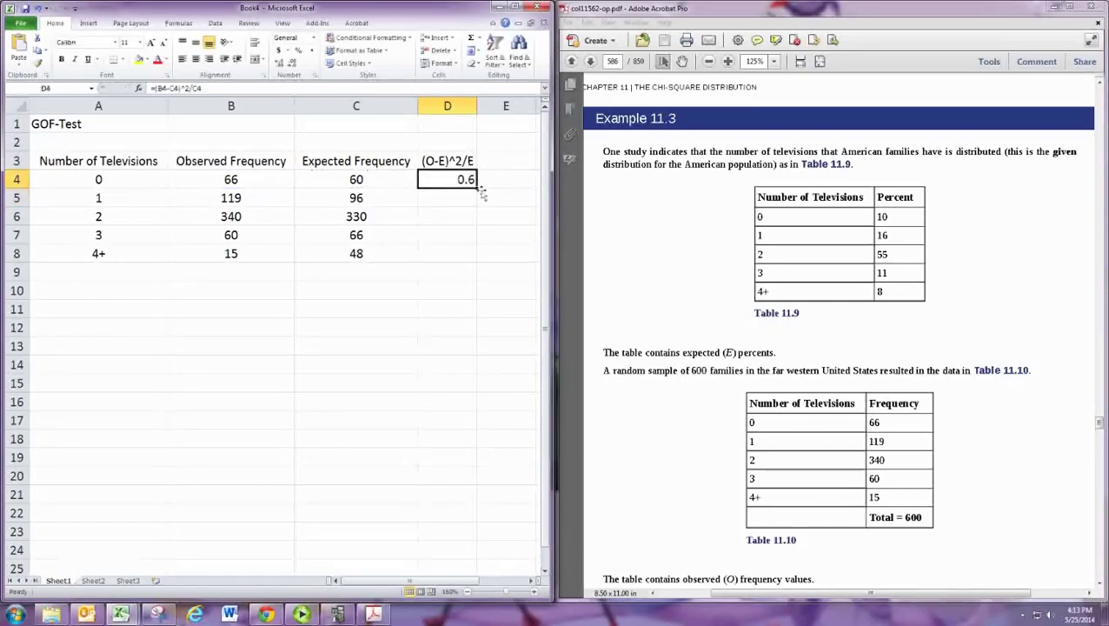
drag(477, 189, 475, 274)
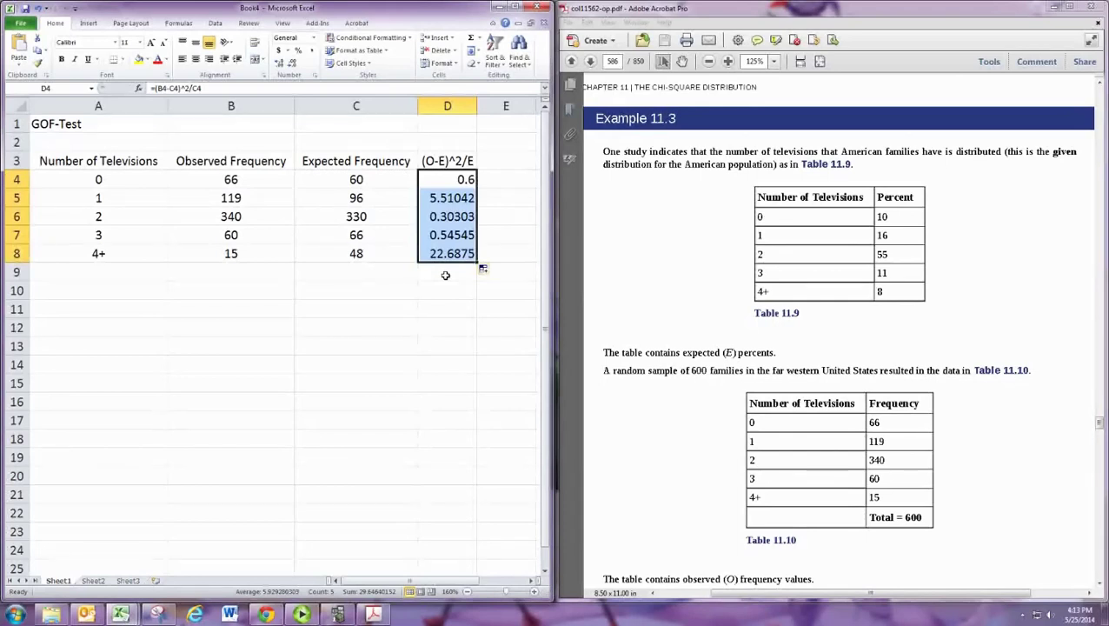
click(444, 274)
Label A9 'Total' and sum the observed frequencies in B9 with =SUM(B4:B8), giving 600
click(139, 274)
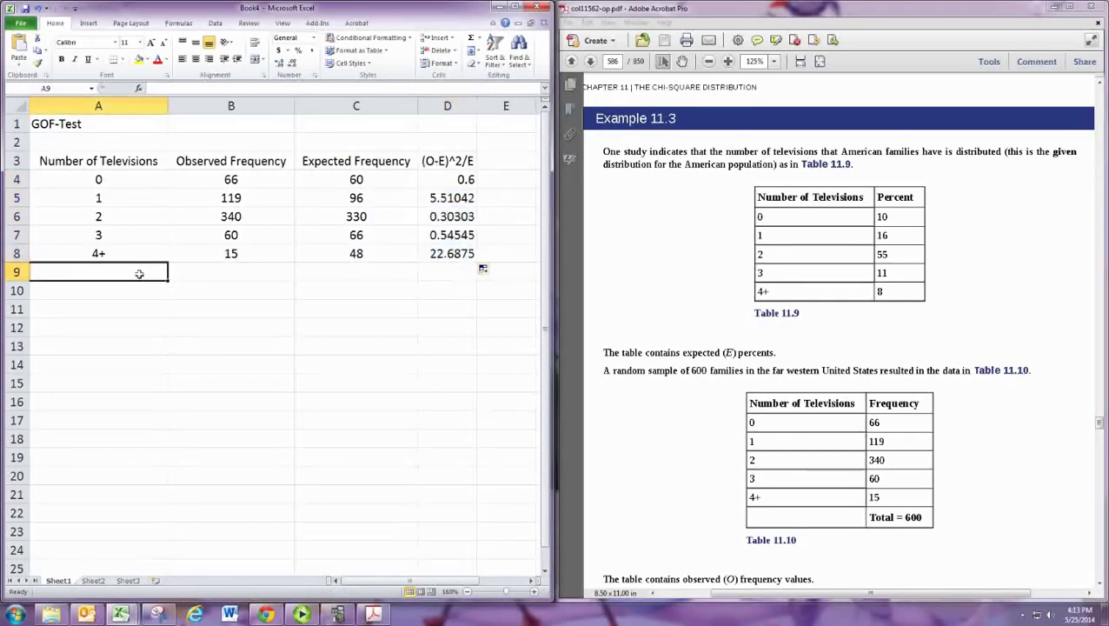
text(Total)
key(Tab)
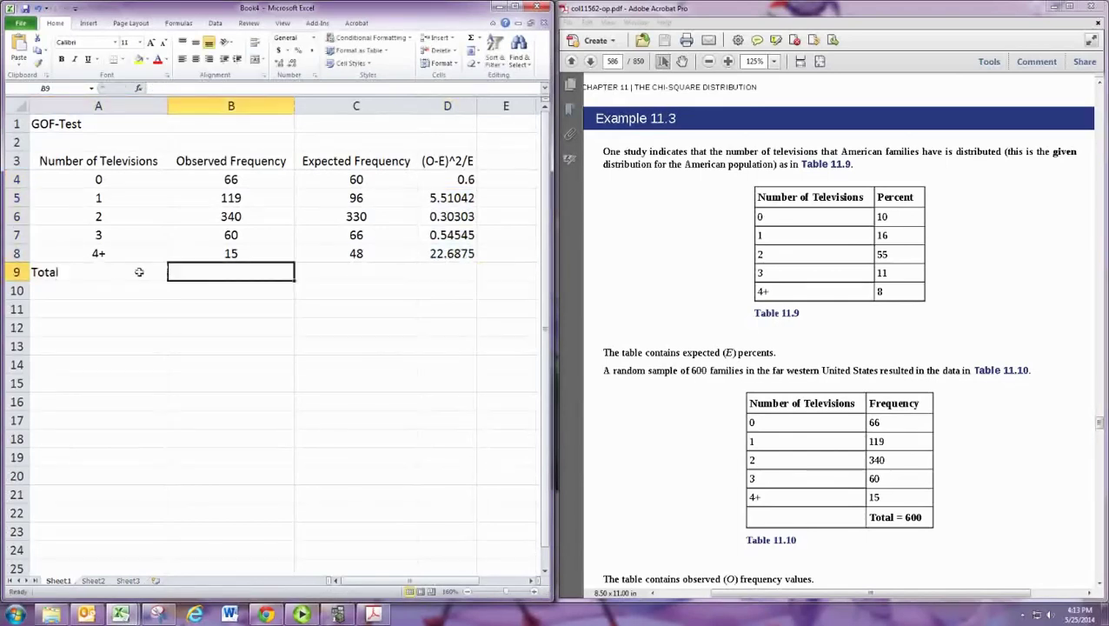
text(=su)
key(BackSpace)
key(BackSpace)
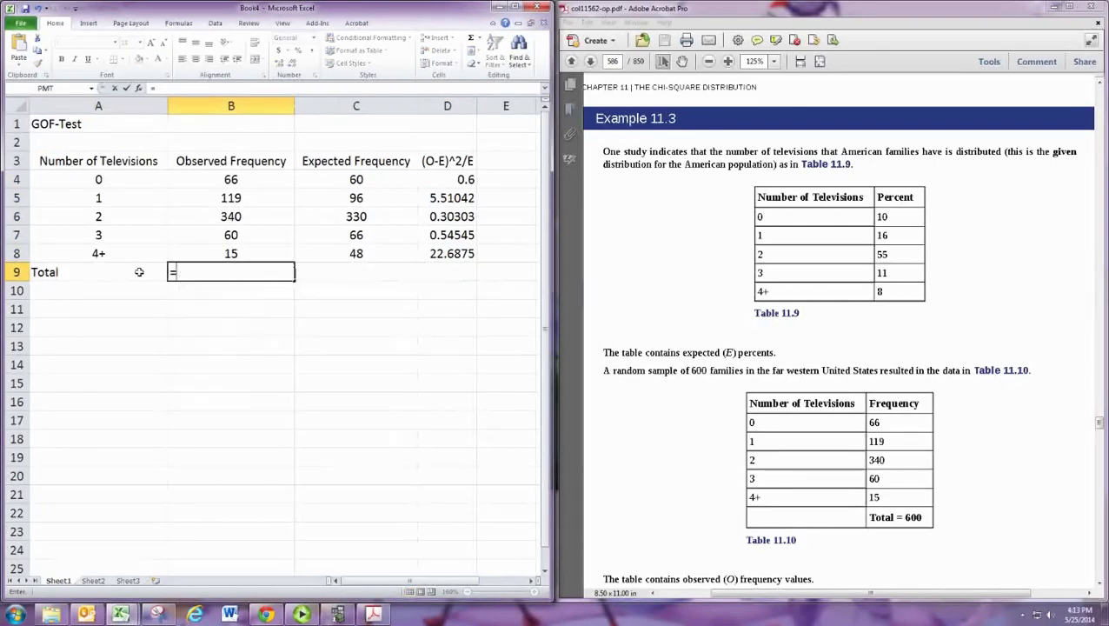
text(SUM()
key(Up)
key(shift+Up)
key(shift+Up)
key(shift+Up)
key(shift+Up)
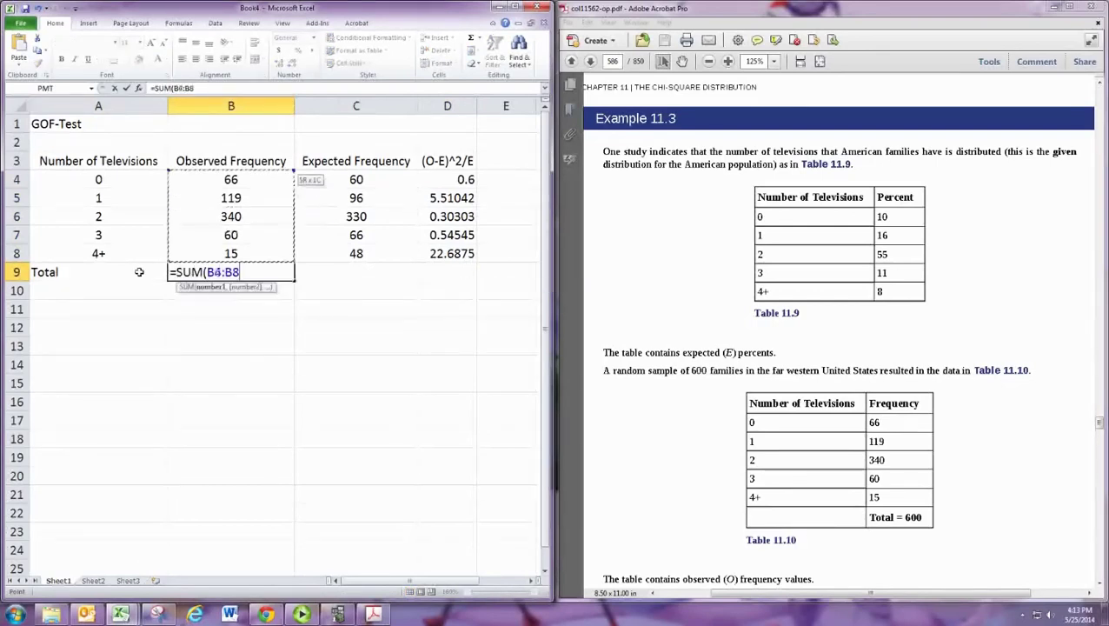
text())
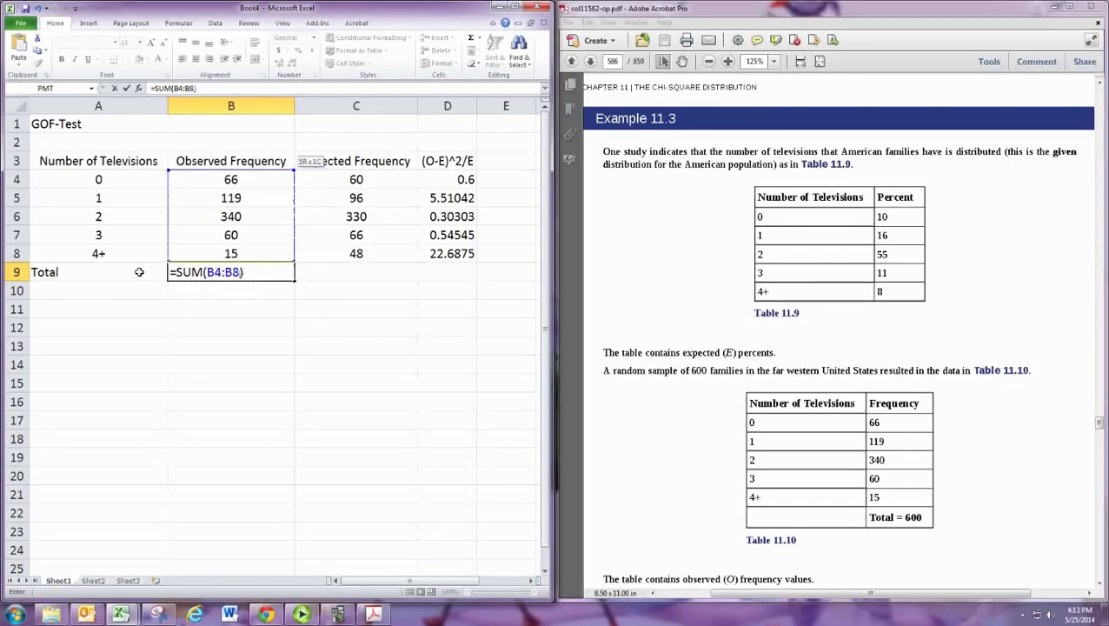
key(Return)
Copy the SUM formula across to C9 and D9, giving 600 and 29.6464
key(Up)
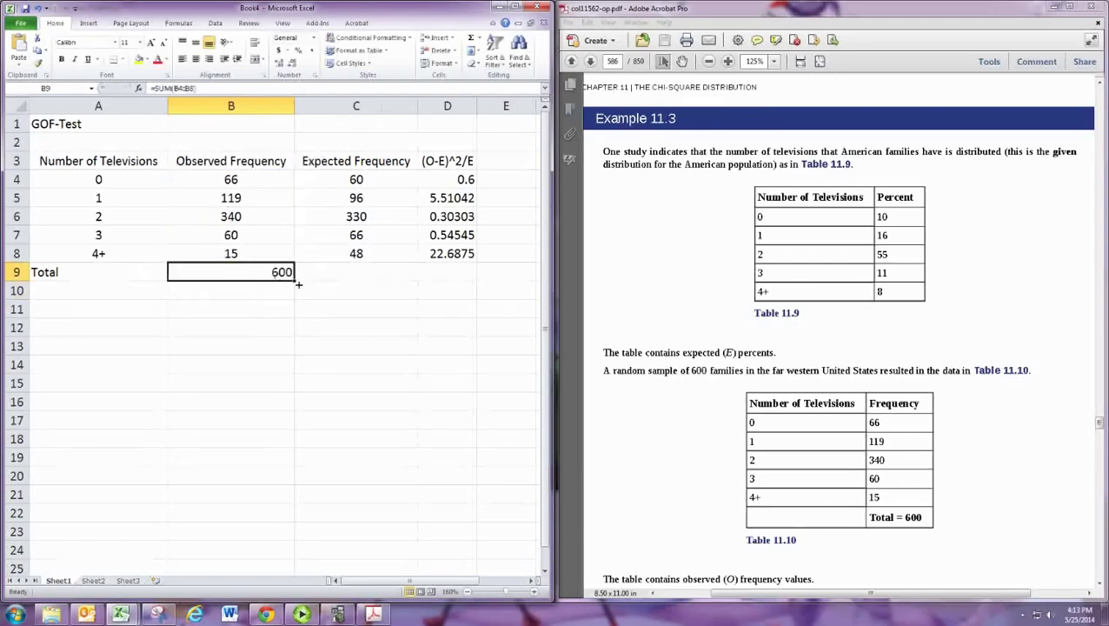
drag(298, 285, 470, 284)
click(472, 276)
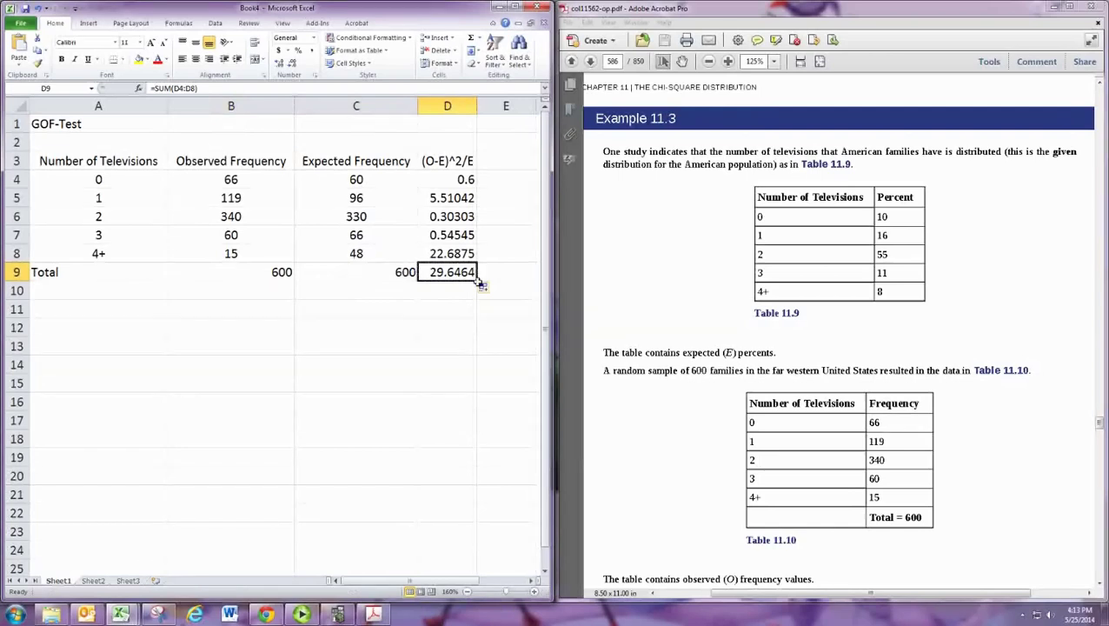
click(156, 308)
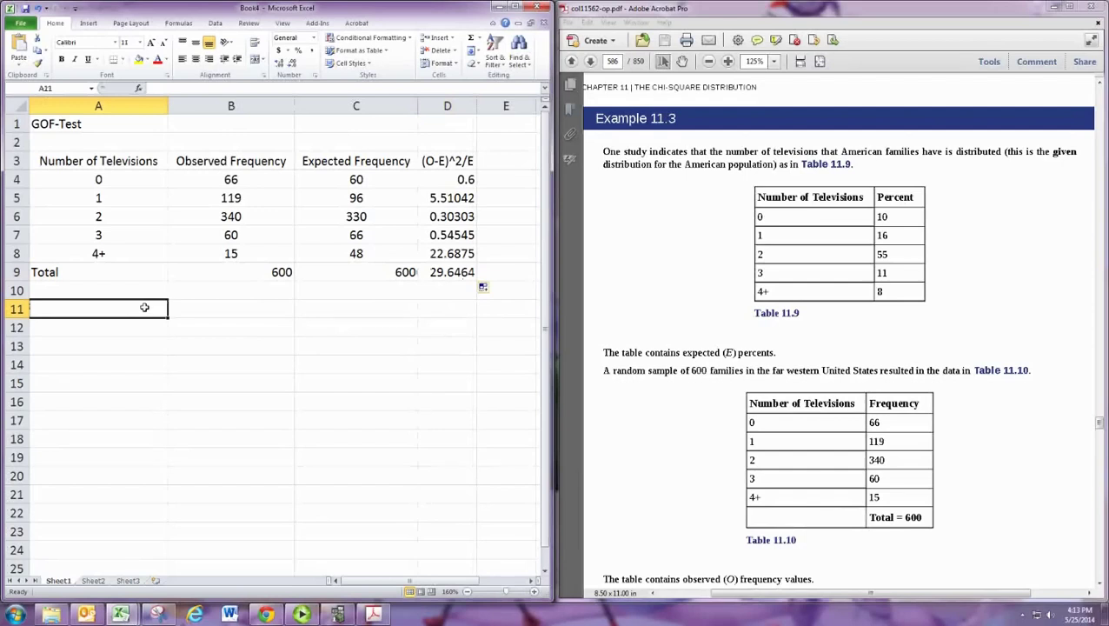
Label A11 'P-Value' and enter =CHIDIST(D9,4) in B11, returning 5.77644E-06
text(P-Value)
key(Tab)
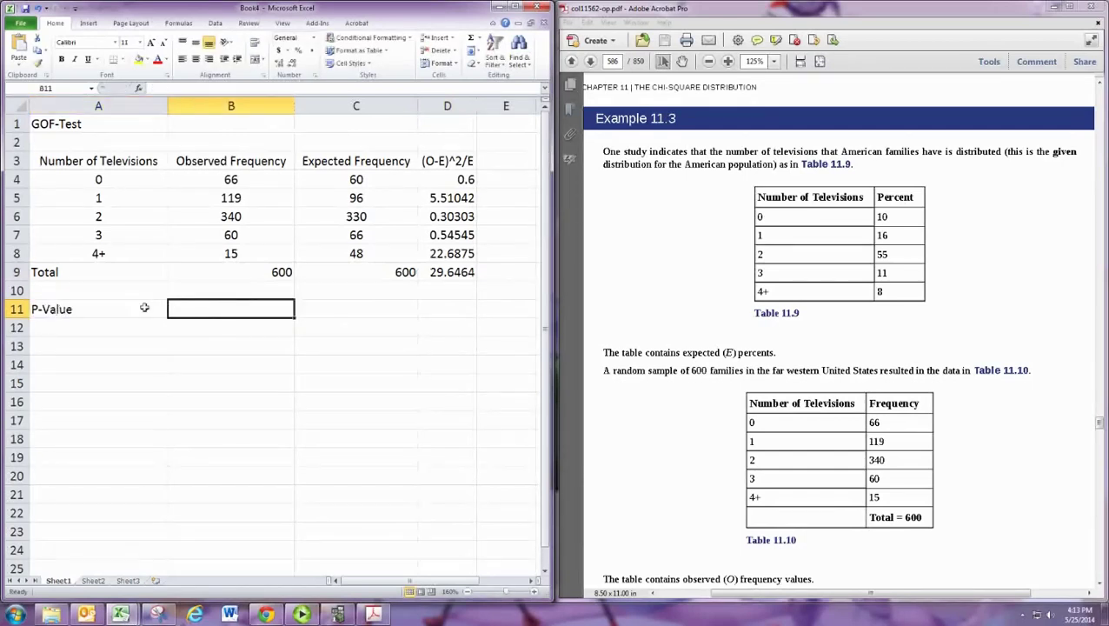
text(=)
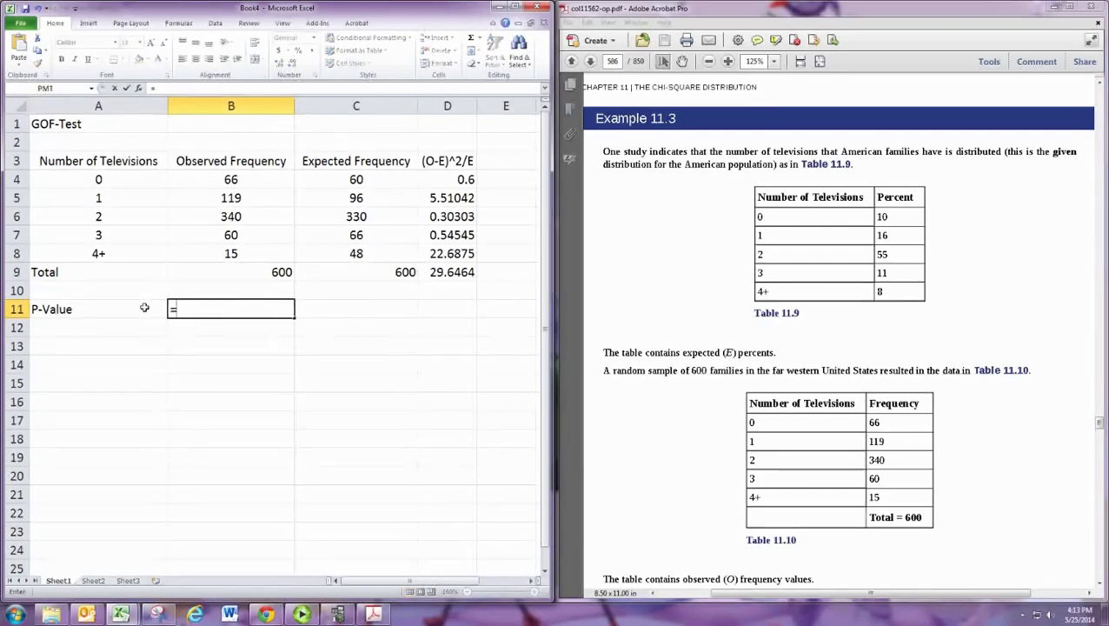
text(CHI)
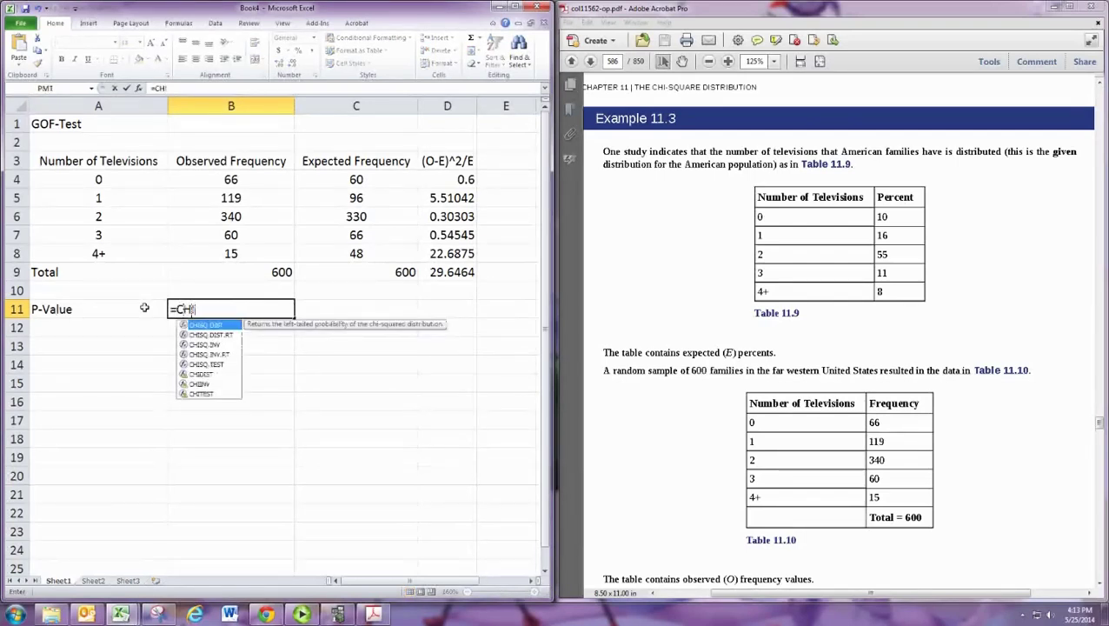
text(DIST()
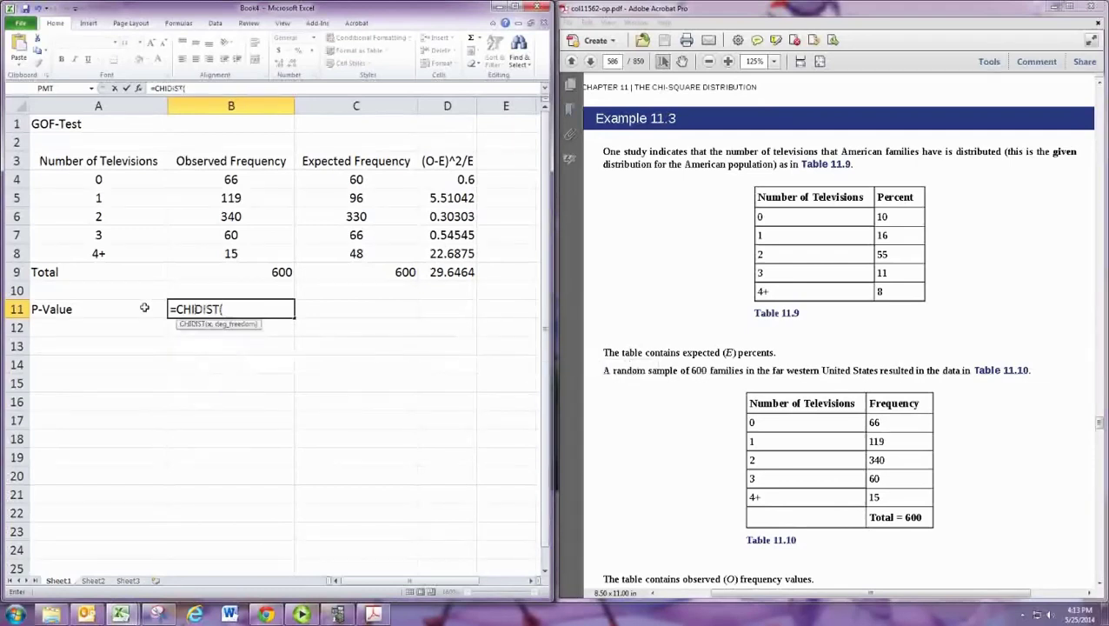
click(445, 274)
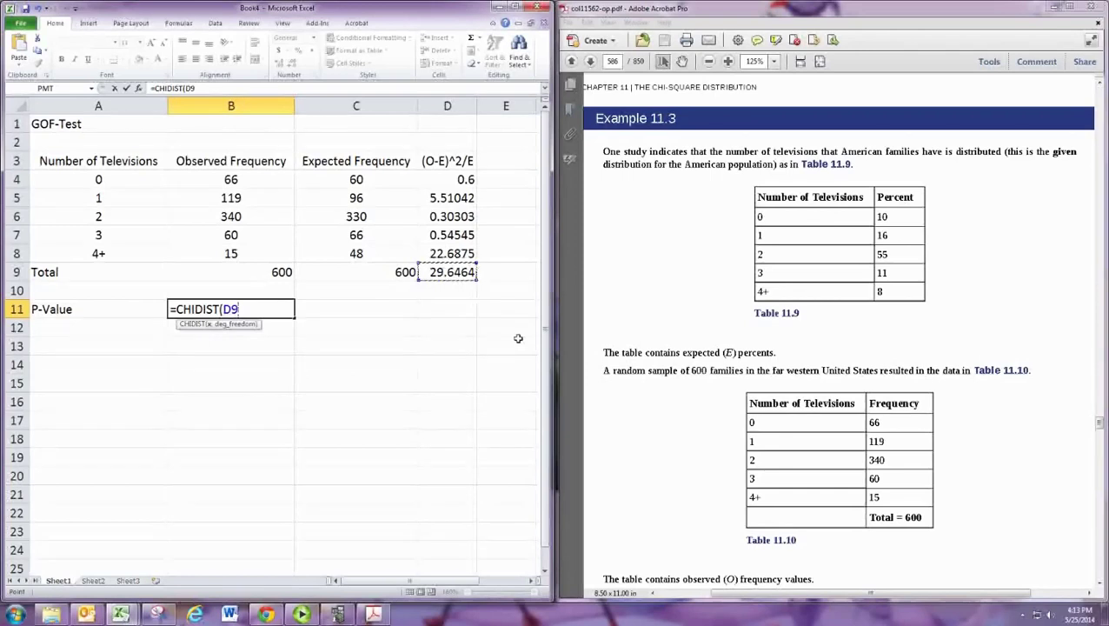
text(,4)
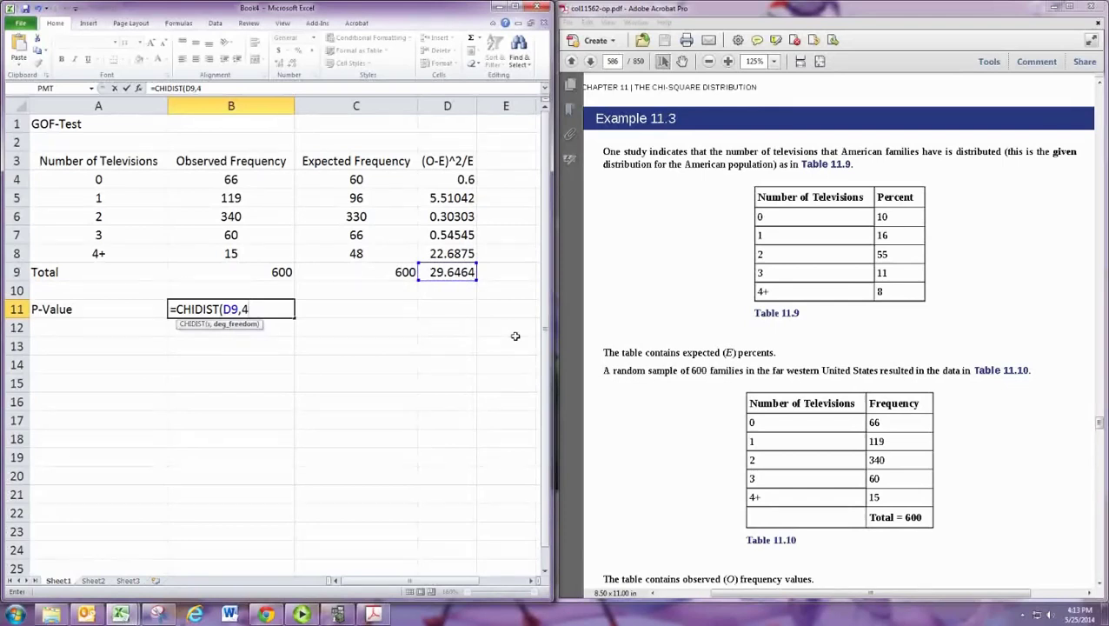
text())
key(Return)
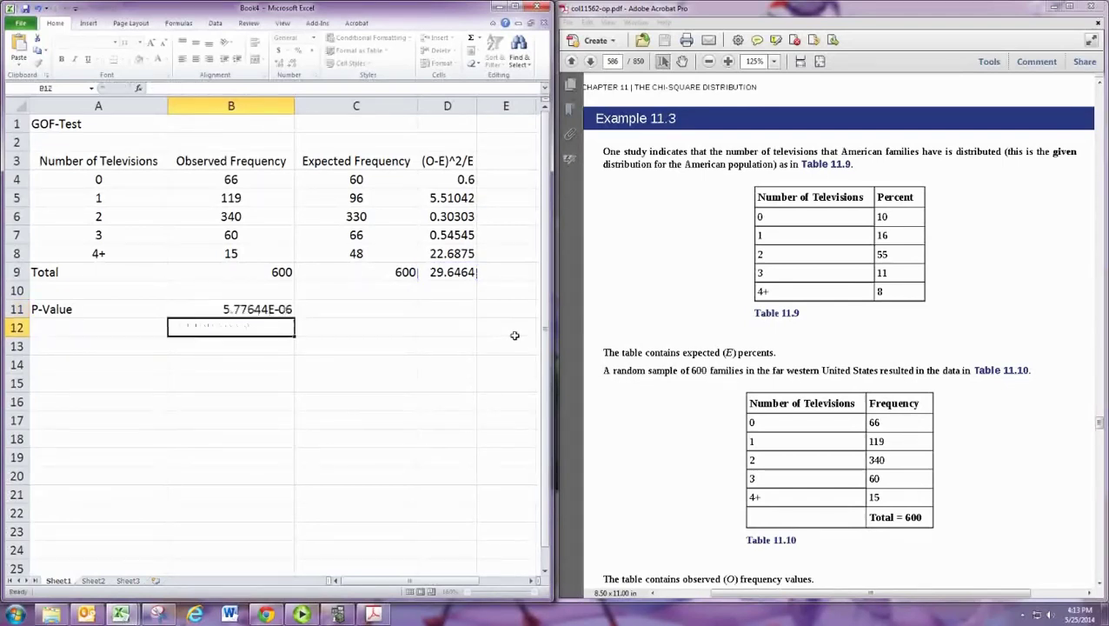
click(705, 300)
scroll(704, 348, down, 15)
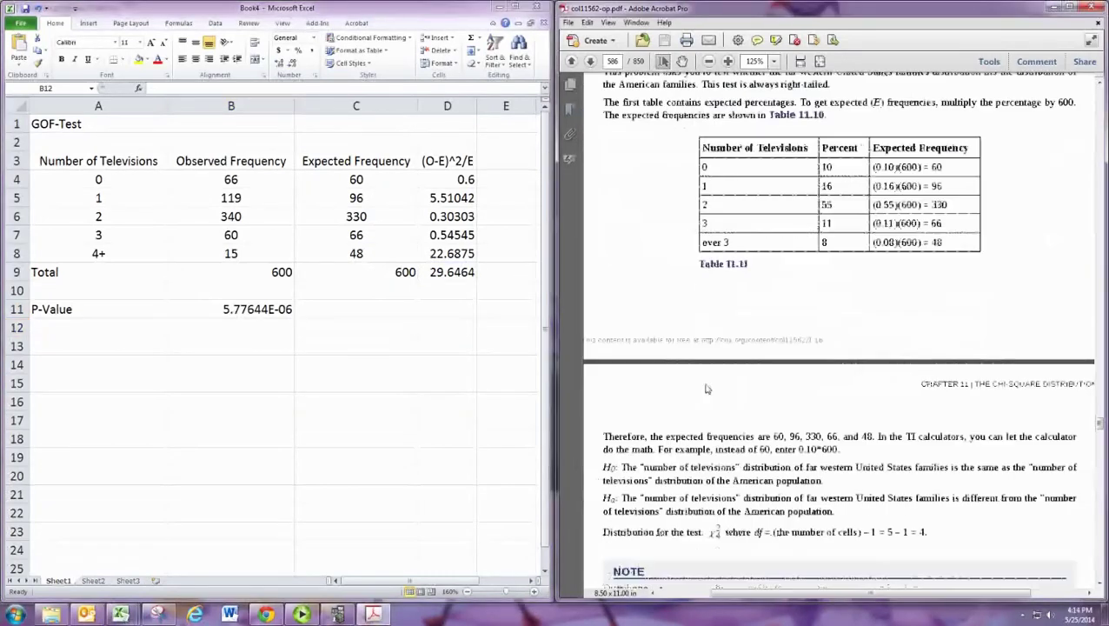
scroll(703, 385, up, 8)
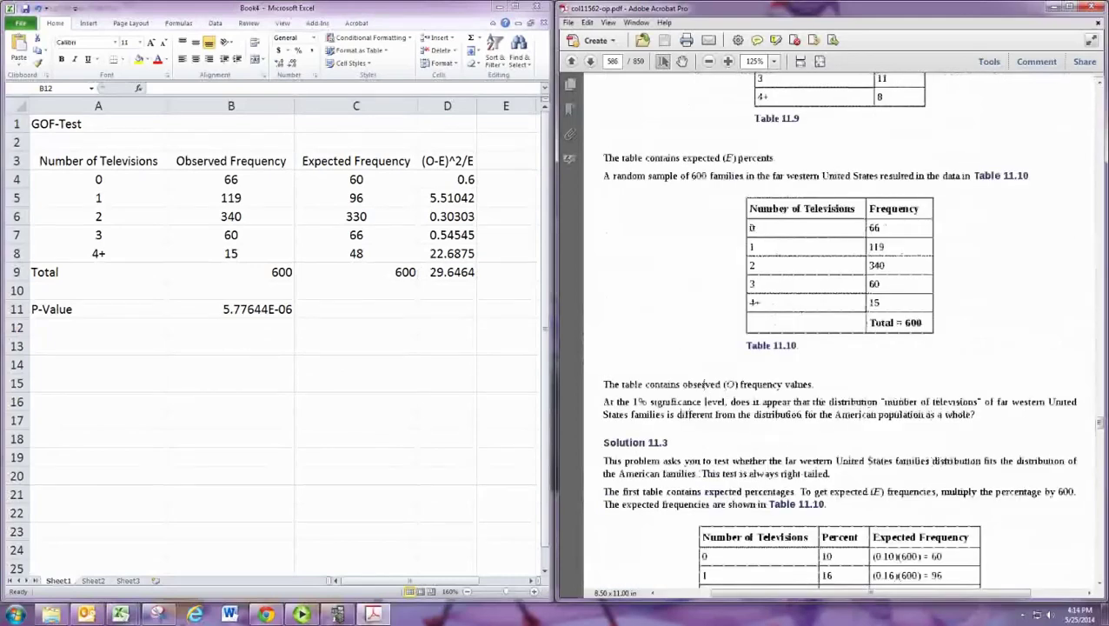
scroll(705, 383, down, 10)
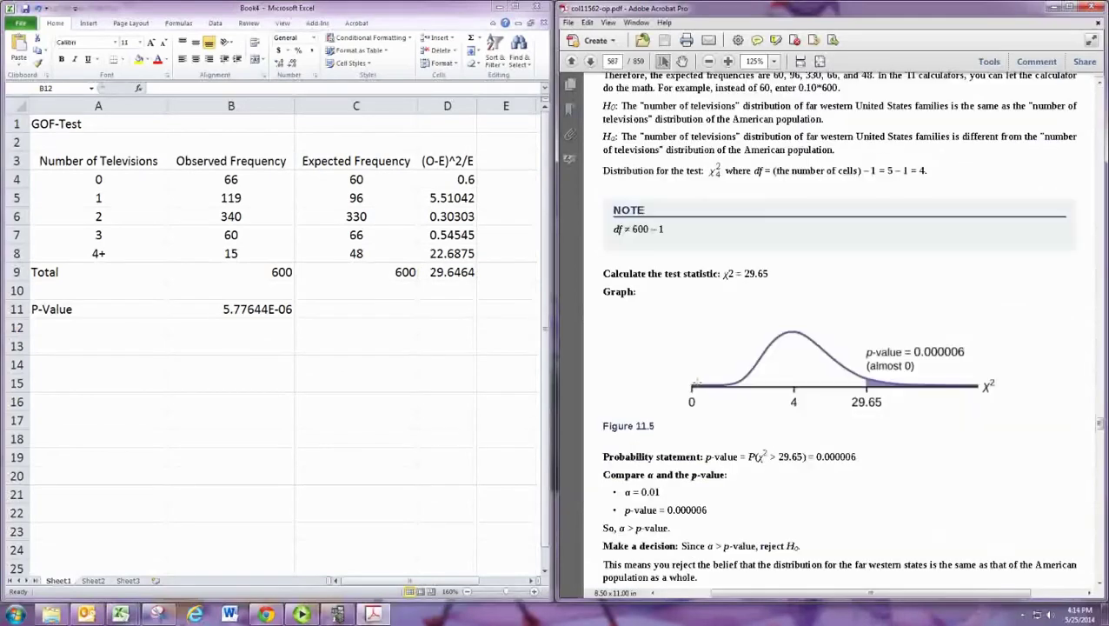
click(174, 308)
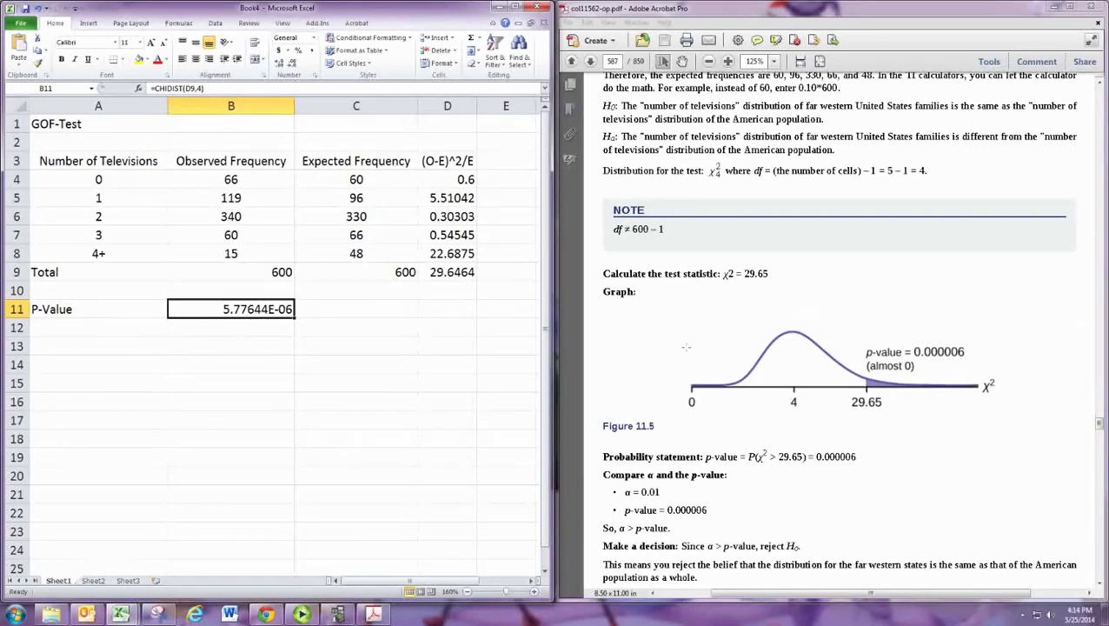
scroll(686, 346, down, 3)
scroll(685, 346, up, 3)
click(689, 347)
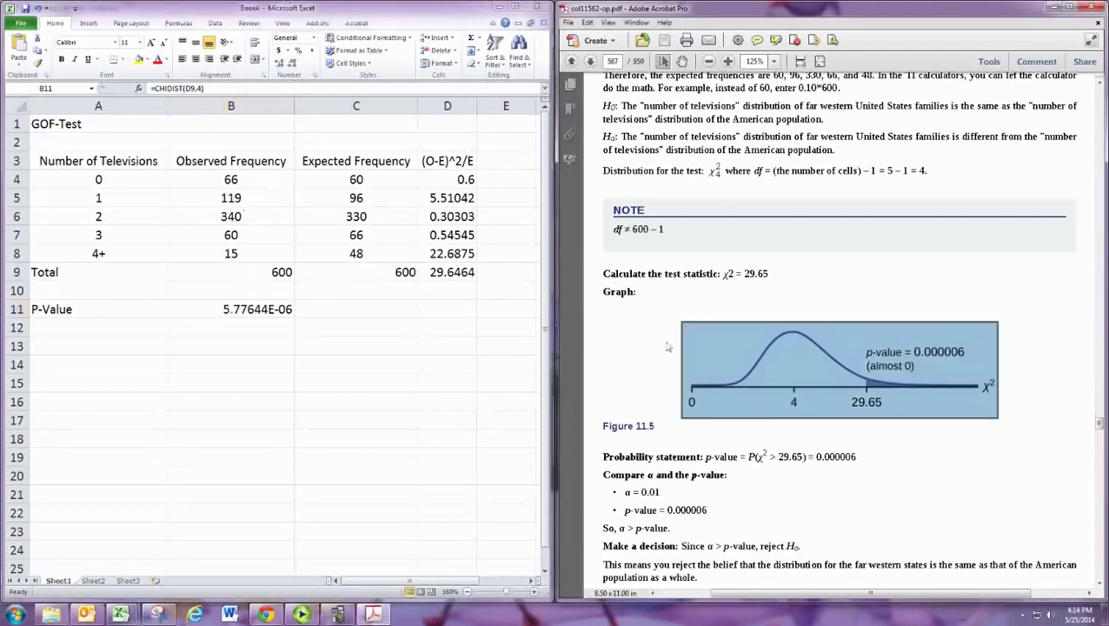
scroll(669, 339, up, 5)
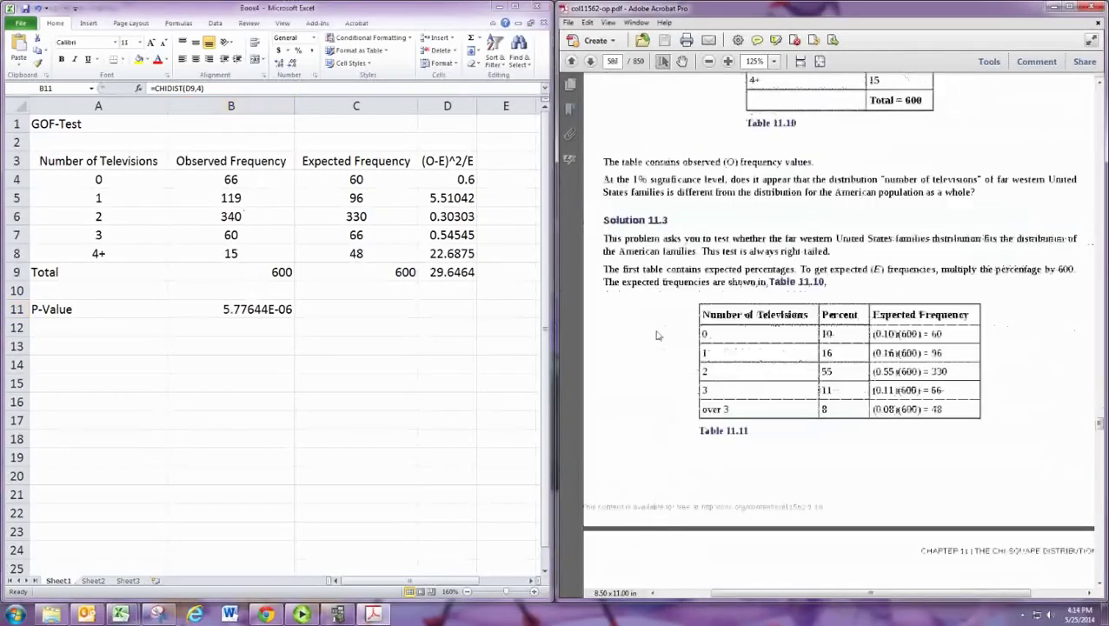
scroll(658, 335, up, 5)
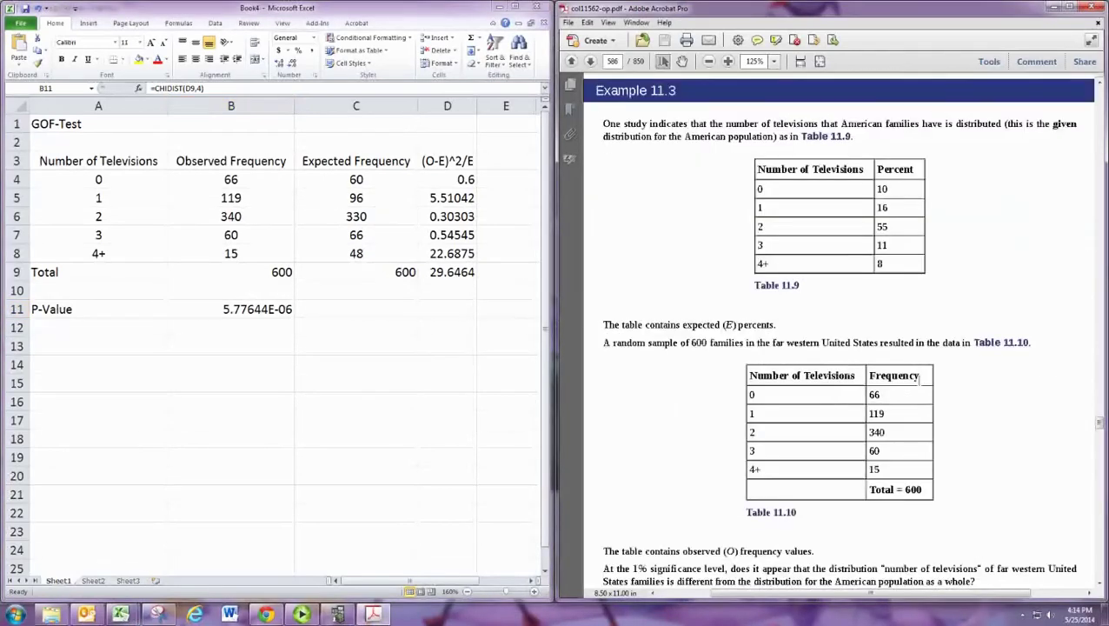